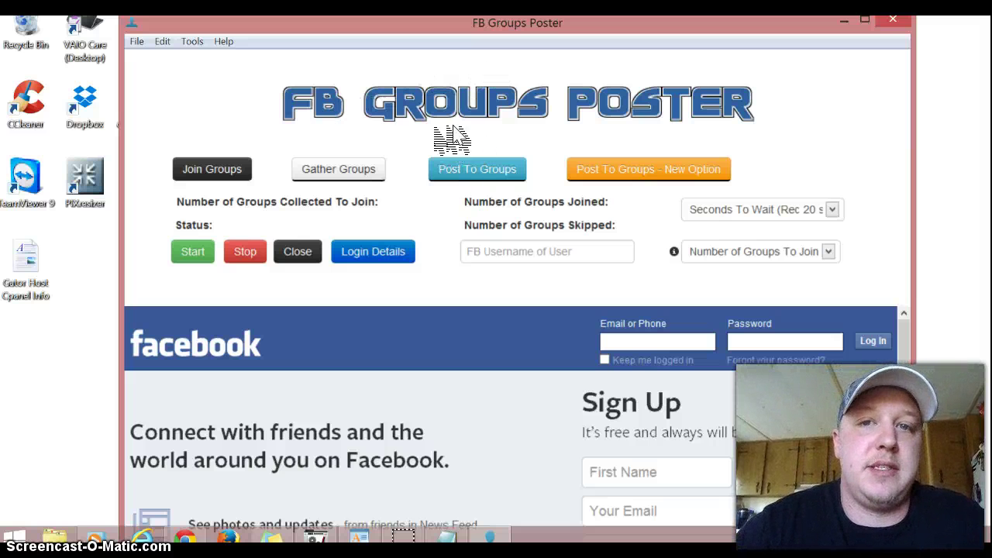
- Open the login details form for the Facebook account
click(204, 44)
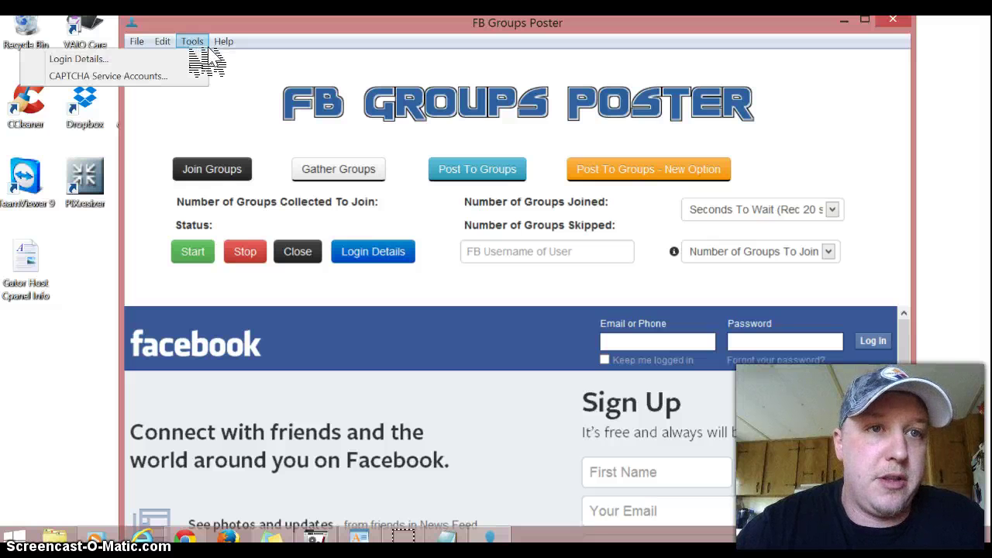
mouse_move(165, 44)
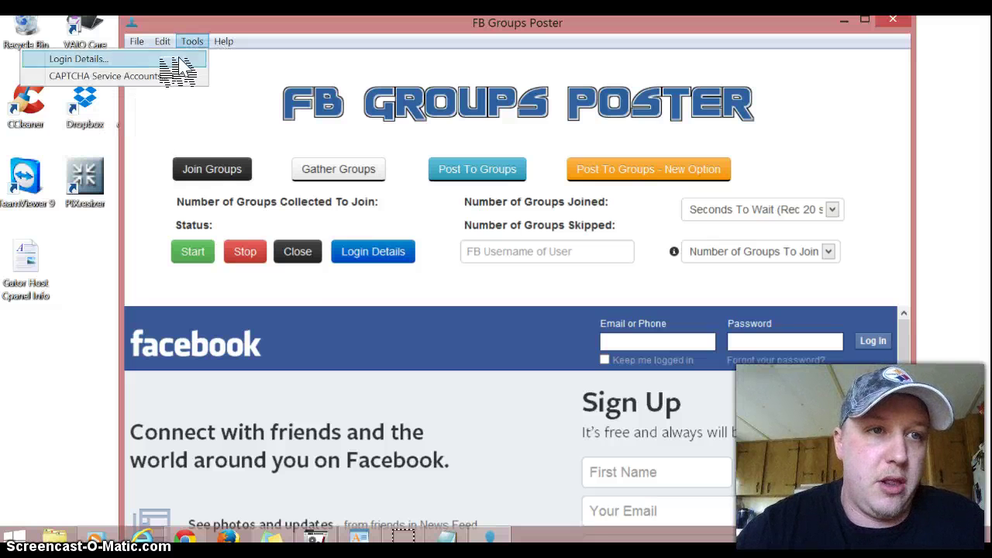
click(166, 61)
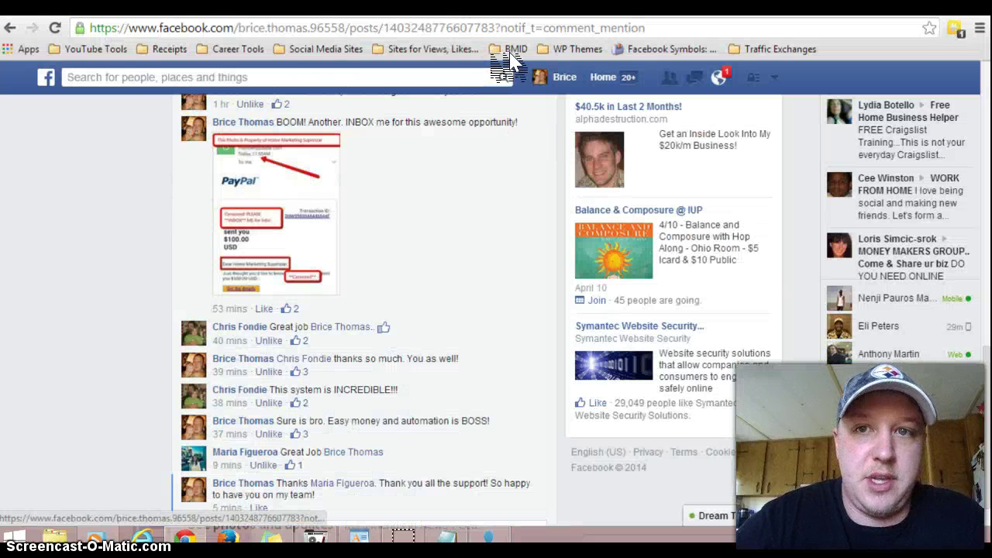
- Open the account's own Facebook profile in the browser and copy the username from the end of its web address
scroll(364, 112, up, 10)
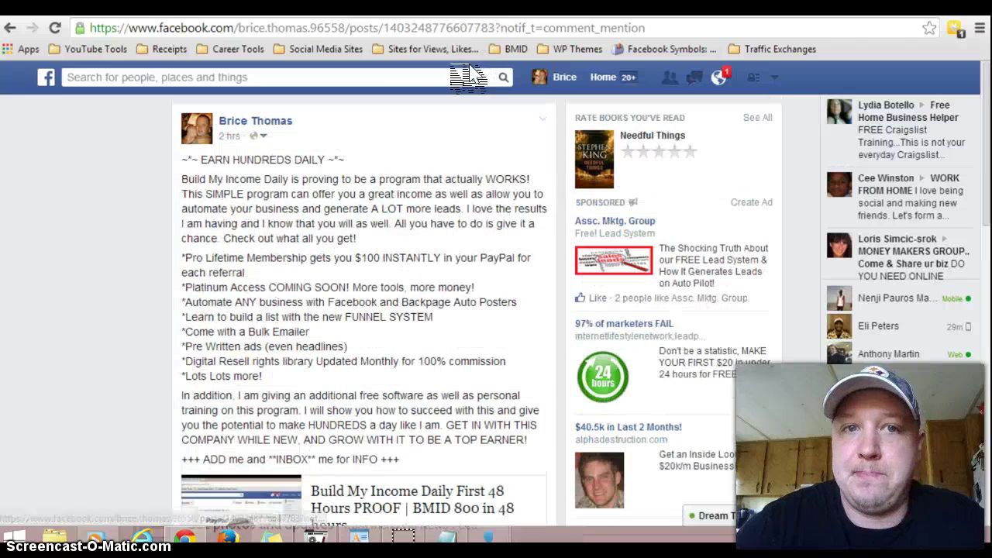
click(559, 77)
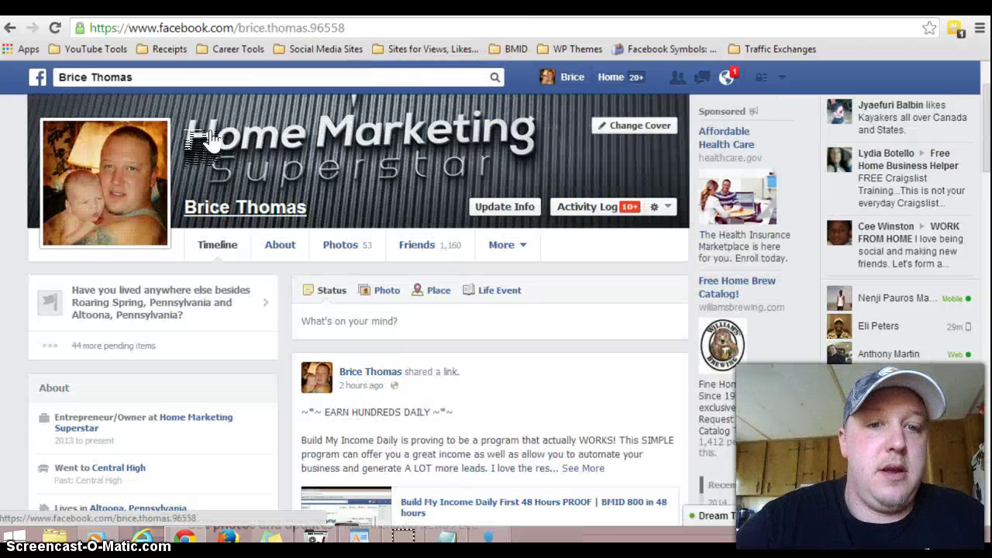
drag(345, 27, 204, 21)
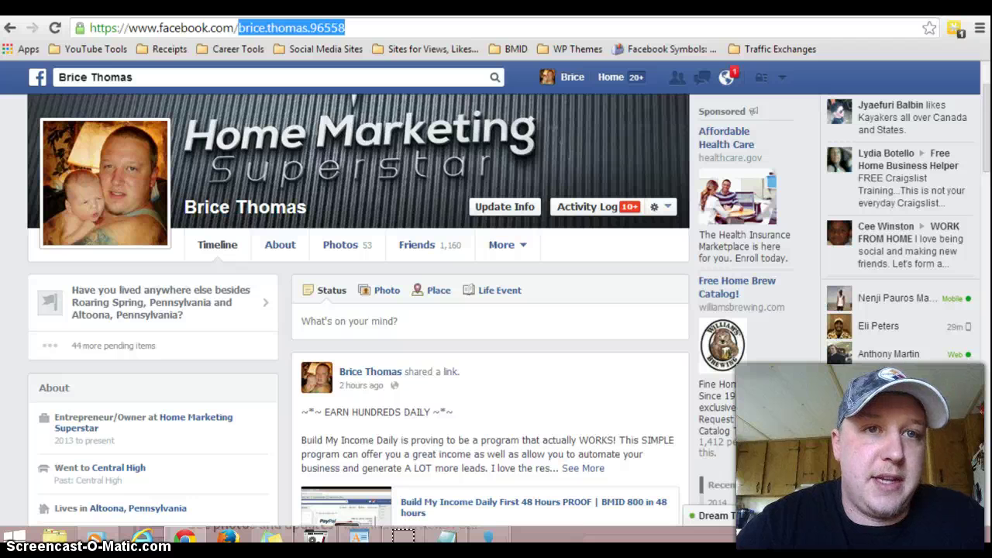
key(Menu)
key(Down)
key(Down)
key(Return)
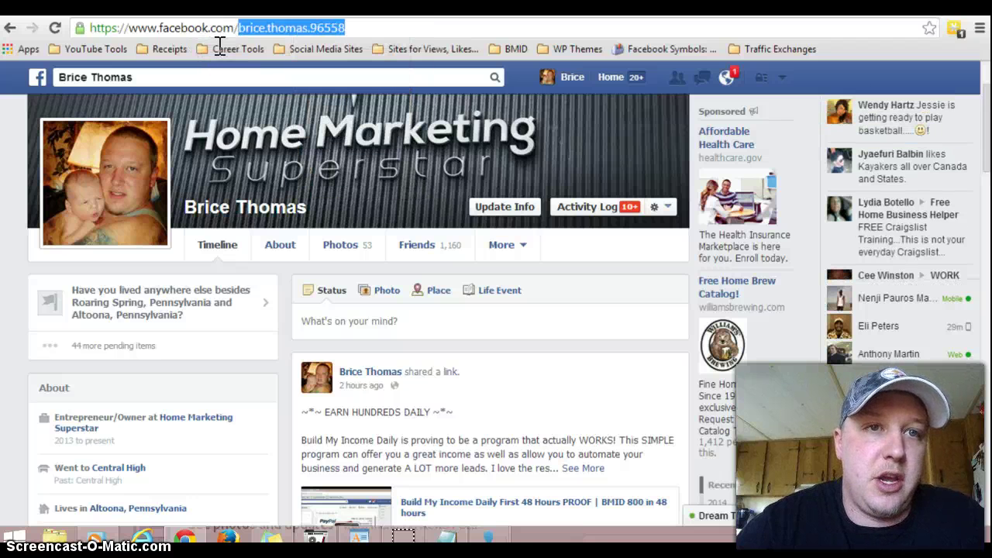
- Paste the copied account username into the Facebook Username field of the login details form in FB Groups Poster
click(465, 499)
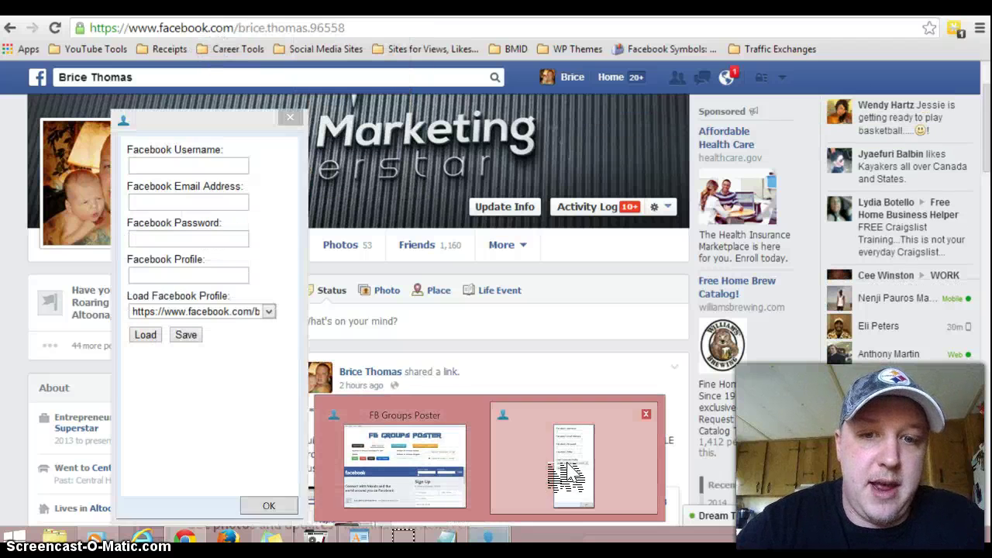
right_click(176, 162)
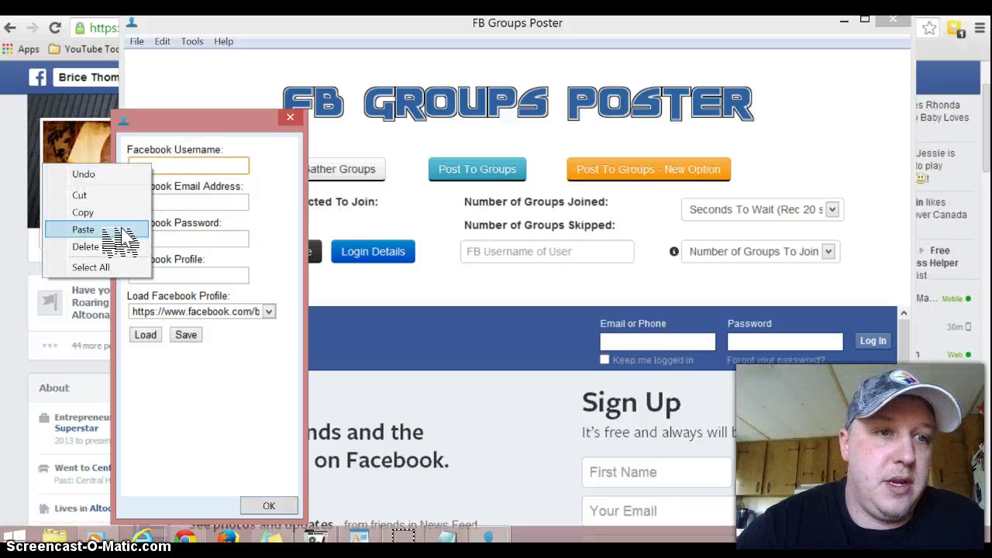
click(83, 230)
click(208, 201)
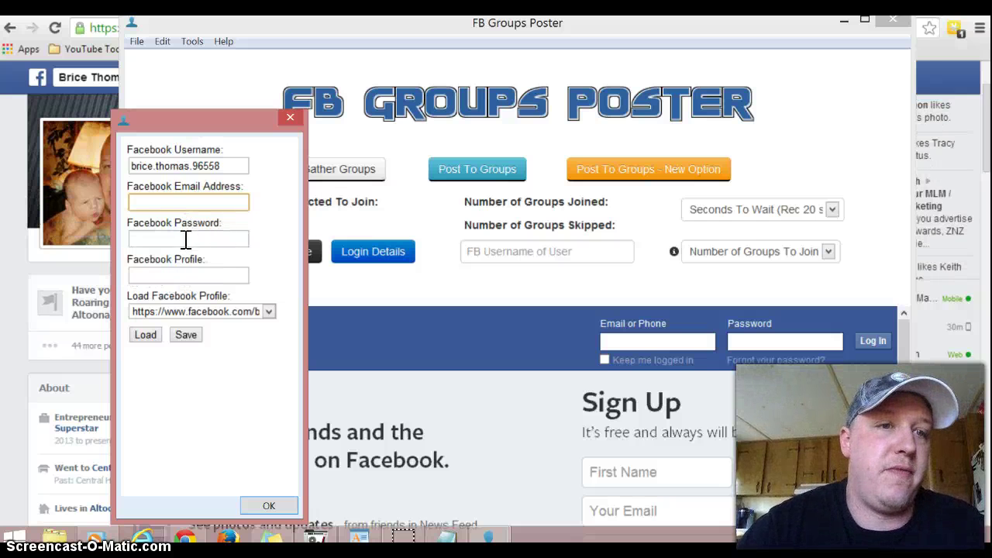
- Select the full profile address in the browser for the Facebook Profile field, then return to the login details form and close it
click(162, 276)
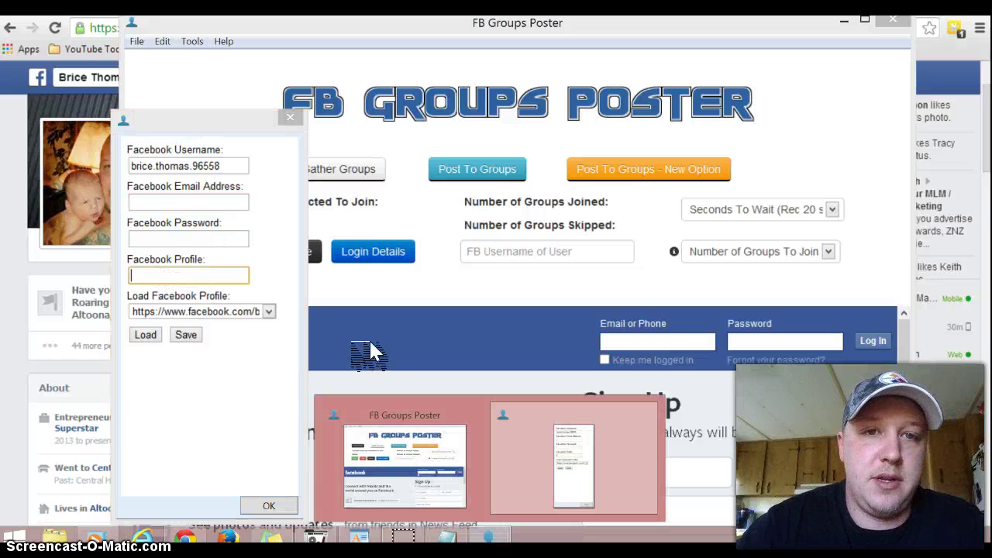
click(573, 446)
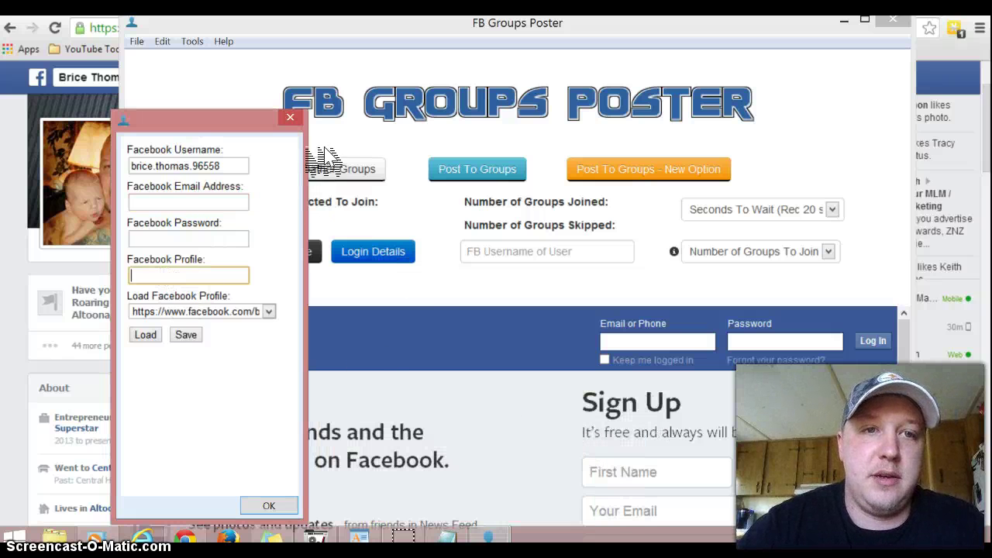
click(10, 117)
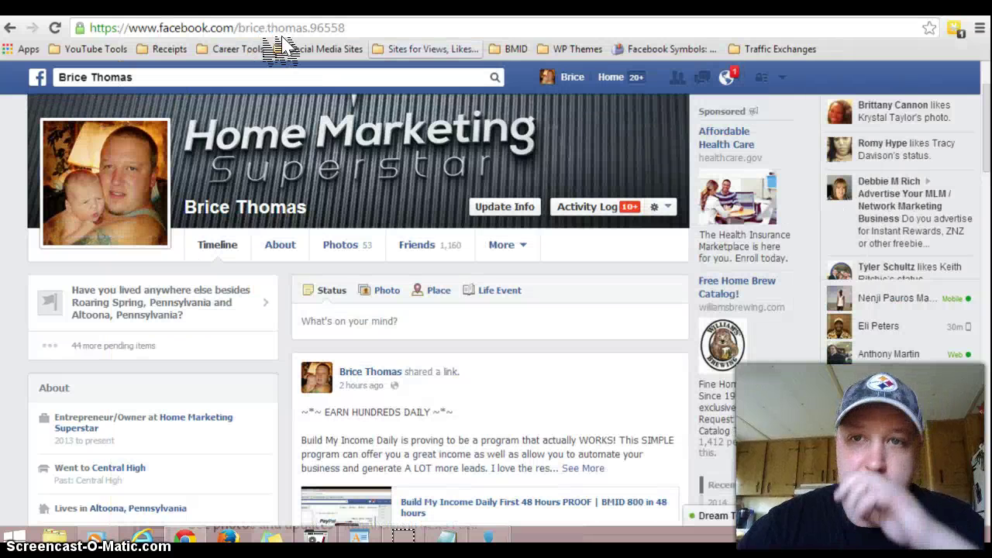
drag(345, 28, 34, 37)
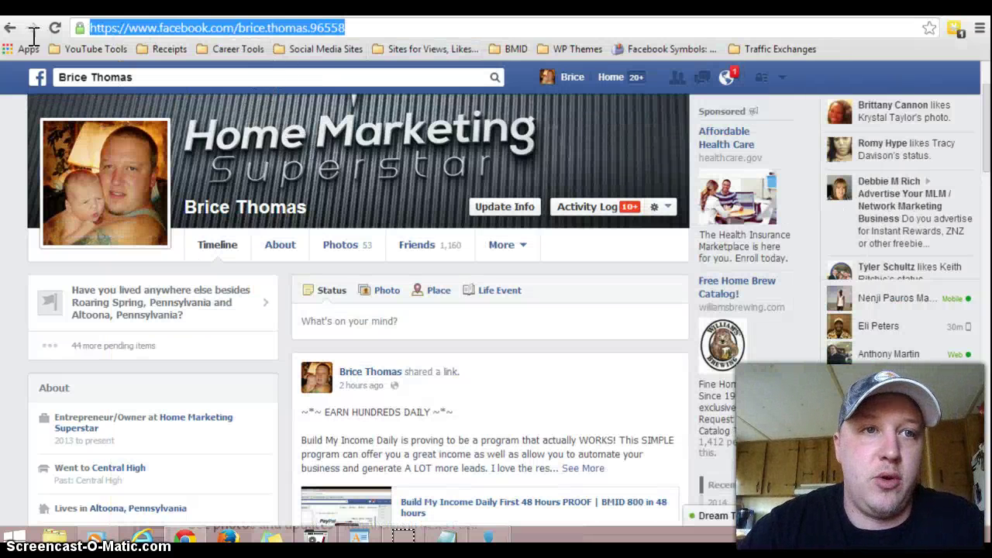
key(Return)
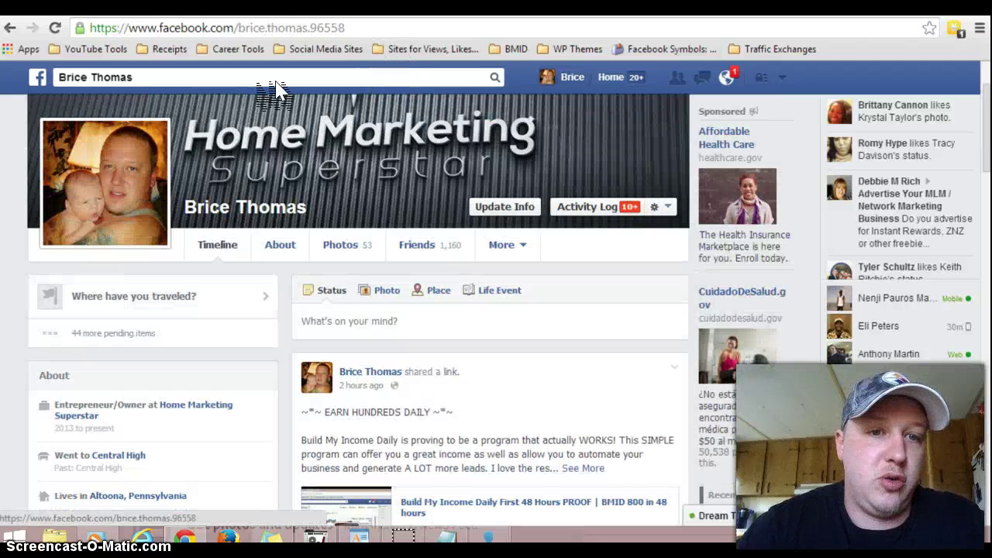
click(262, 23)
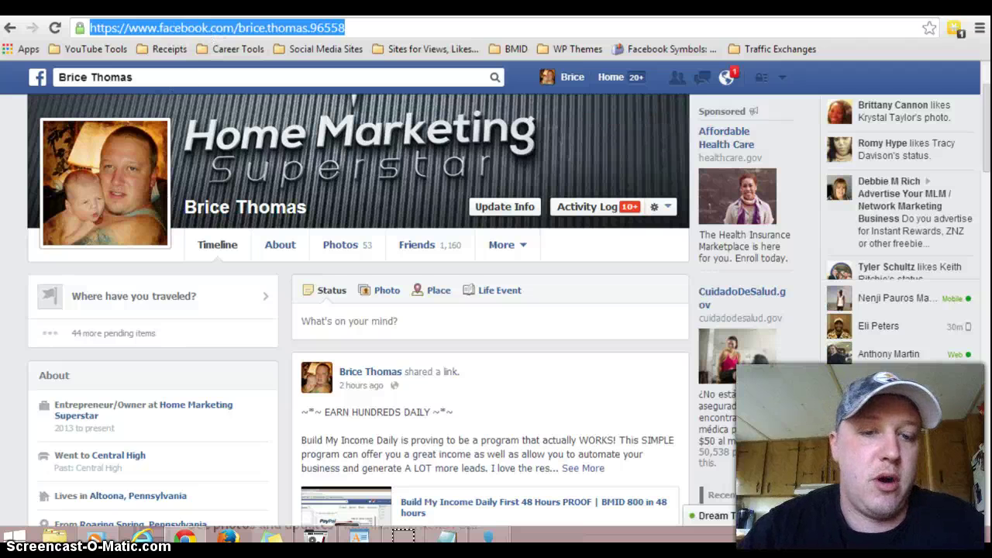
click(500, 524)
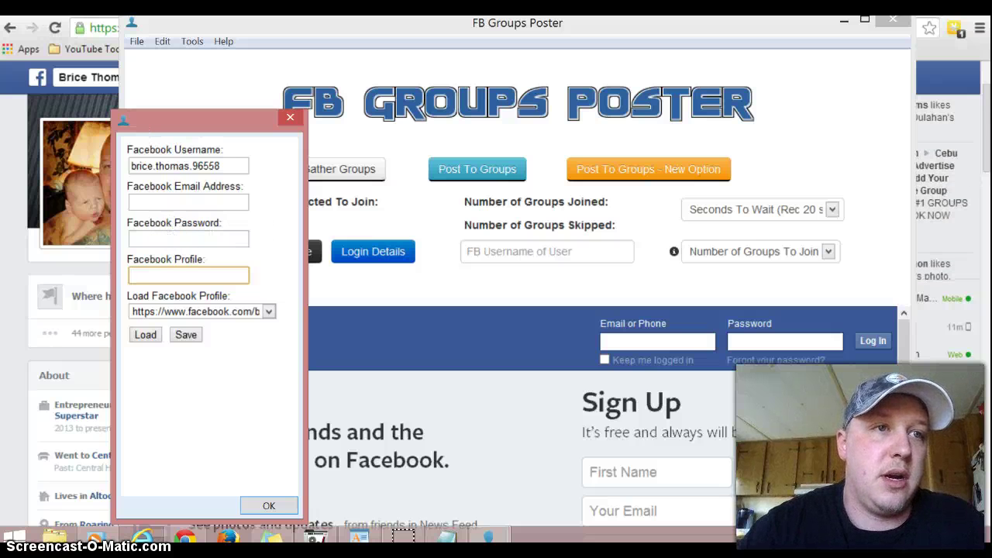
key(Return)
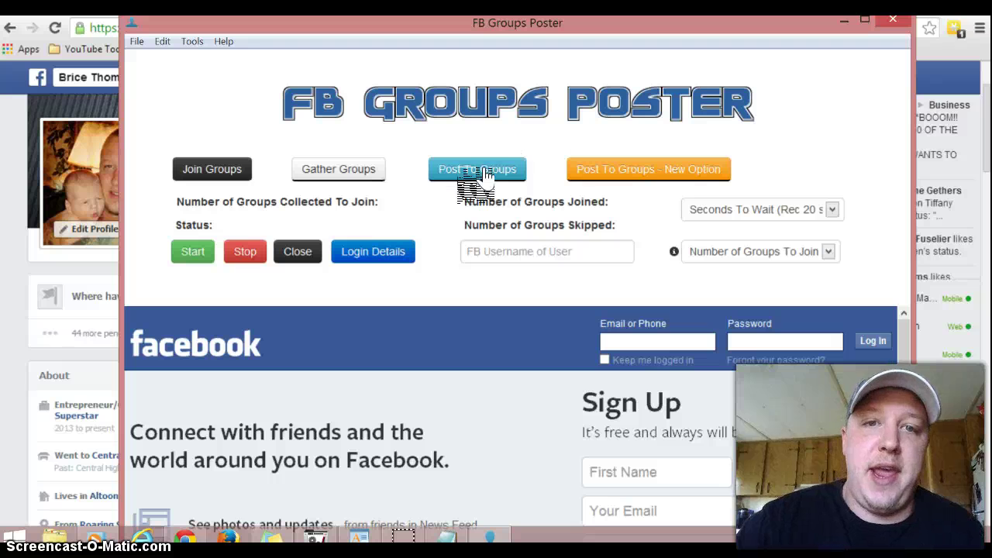
- Compare the Post To Groups form with Post To Groups - New Option, finishing on the New Option form
click(618, 175)
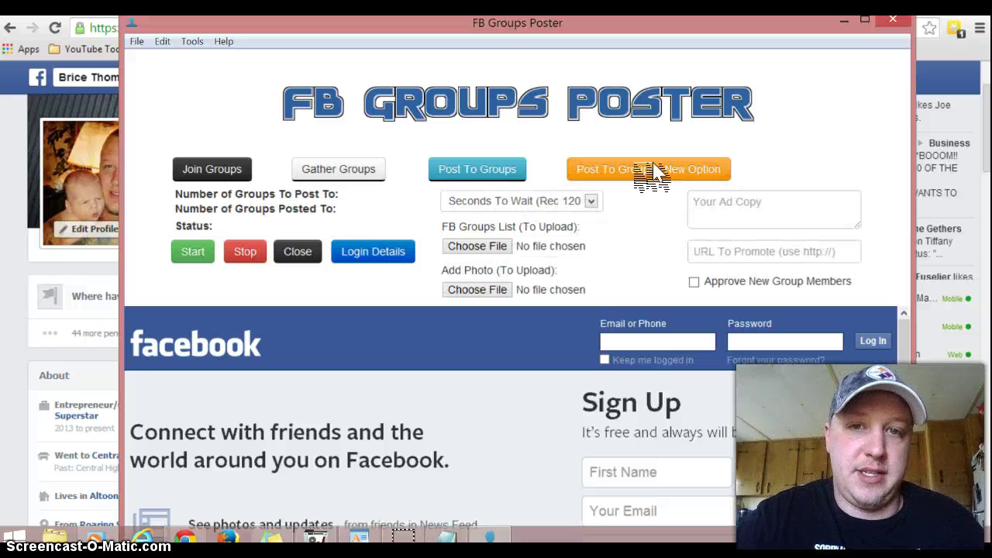
click(503, 174)
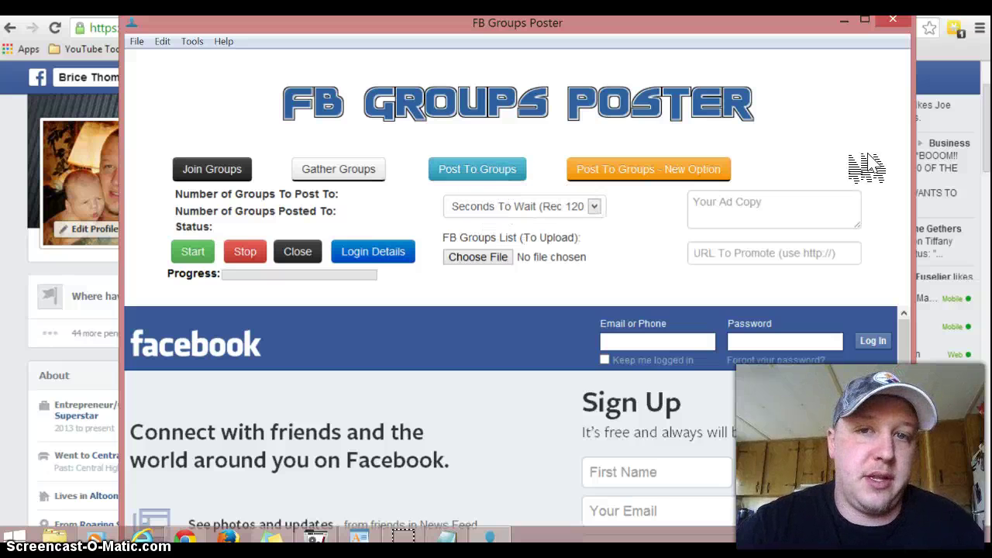
click(703, 174)
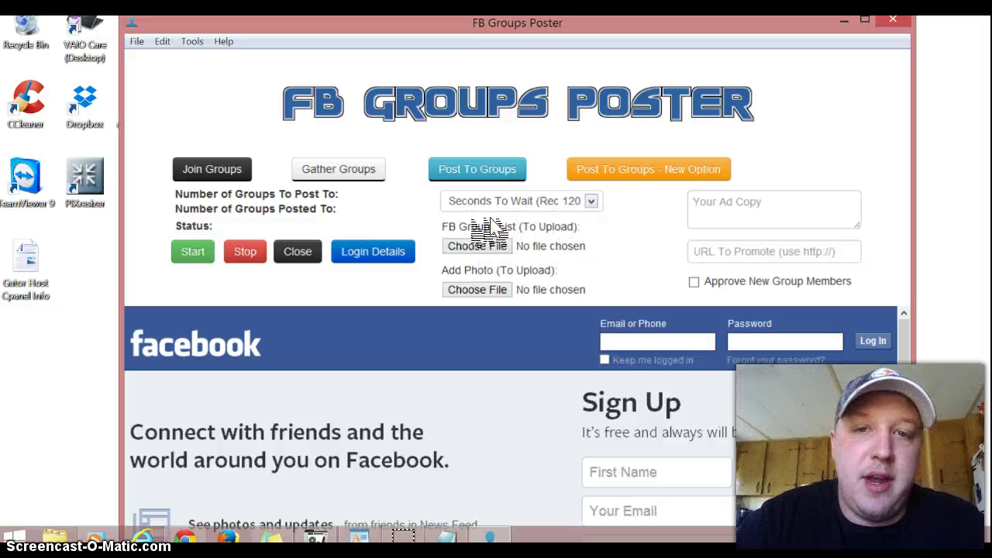
- Try a wait time of 960 seconds between group posts, and reset it to the default entry
click(589, 201)
drag(616, 247, 614, 332)
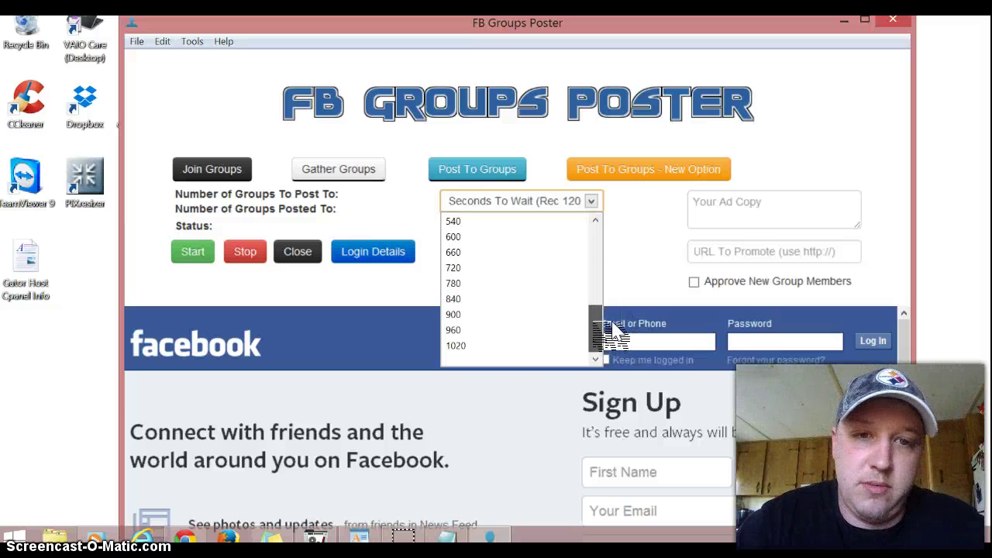
click(608, 345)
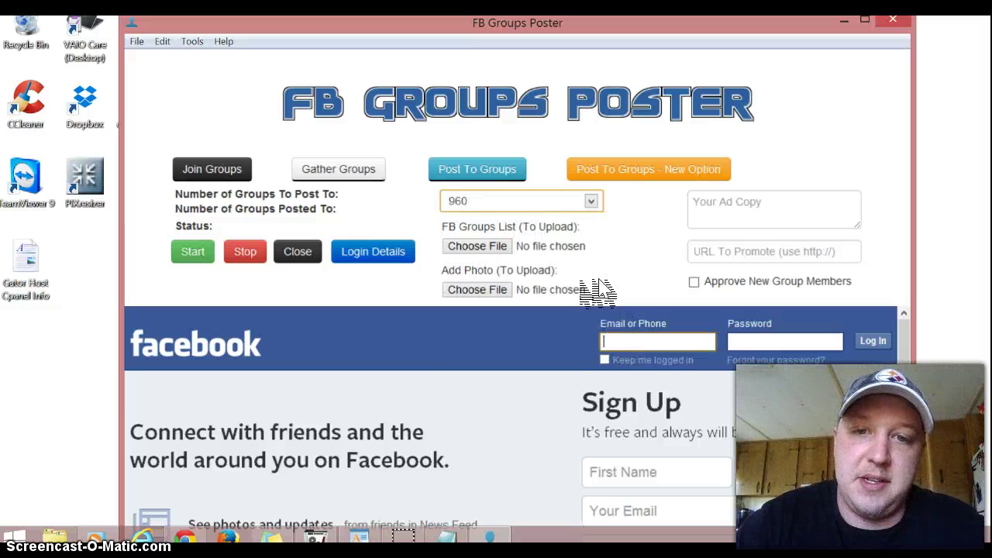
click(592, 202)
drag(619, 321, 578, 233)
click(558, 221)
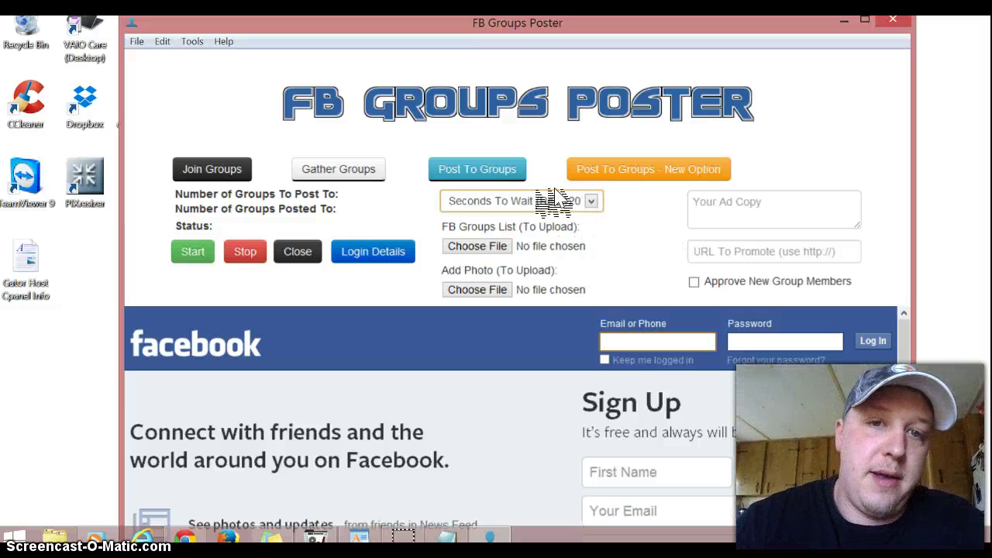
- Try a wait time of 360 seconds for group posting, reset it to the default entry, and recheck the available wait times
click(591, 203)
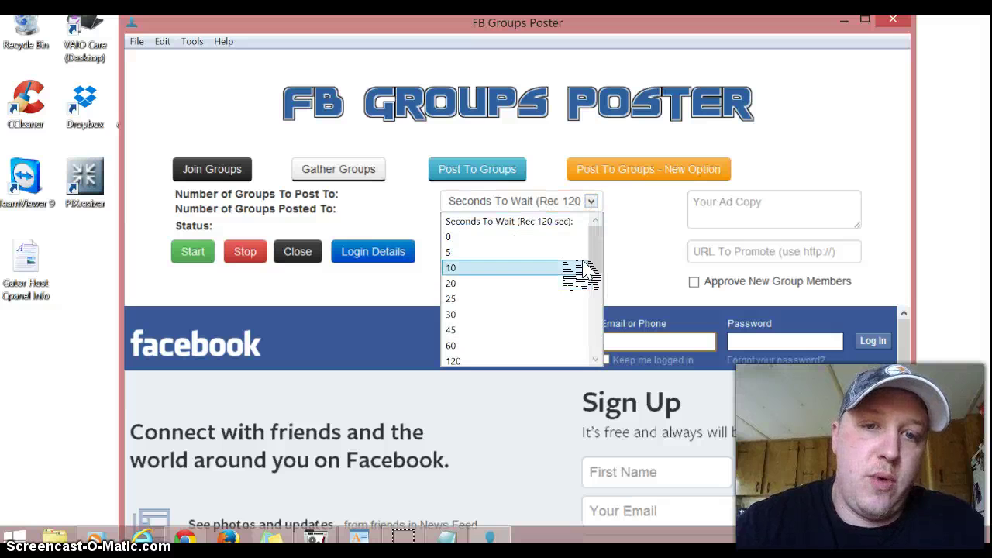
drag(600, 266, 601, 308)
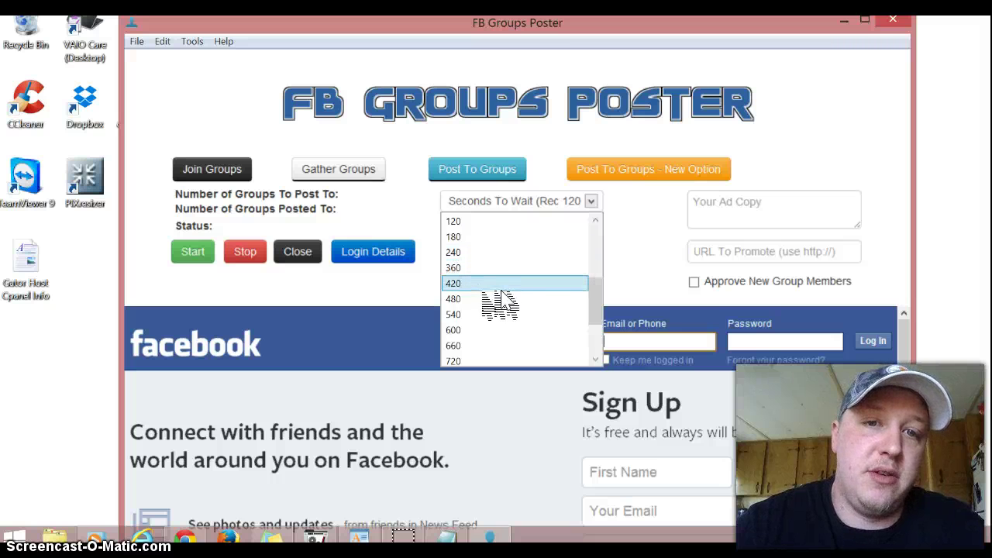
click(639, 225)
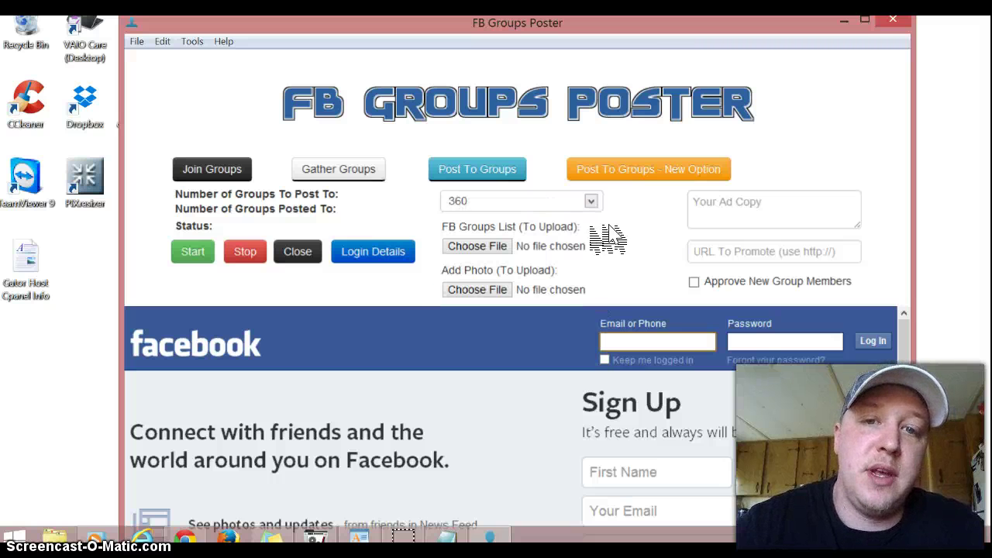
click(590, 201)
scroll(616, 290, up, 3)
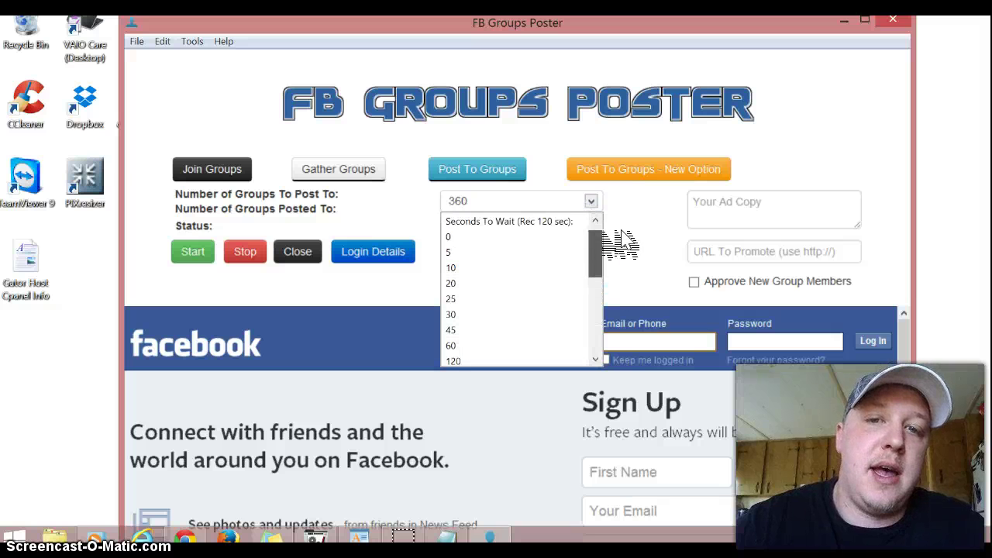
click(585, 222)
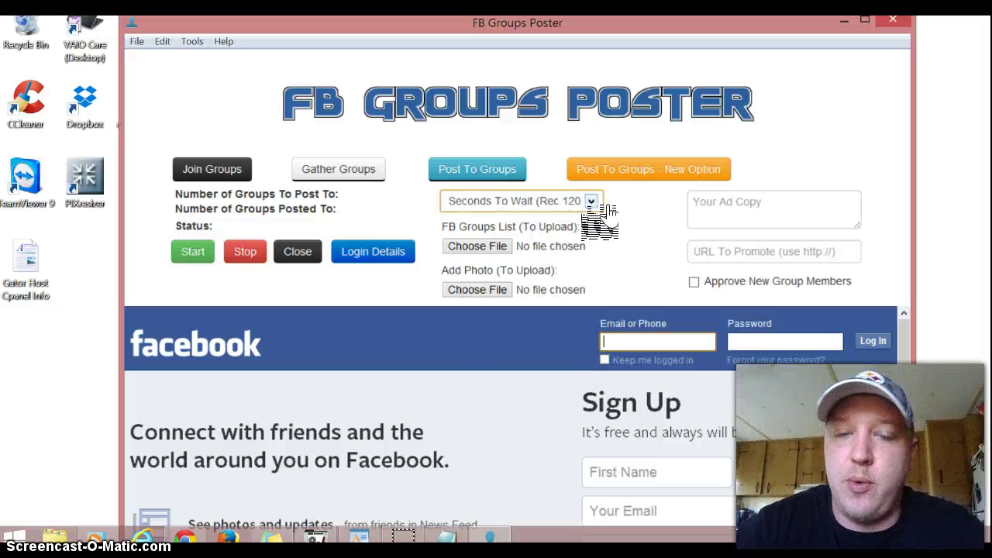
click(563, 203)
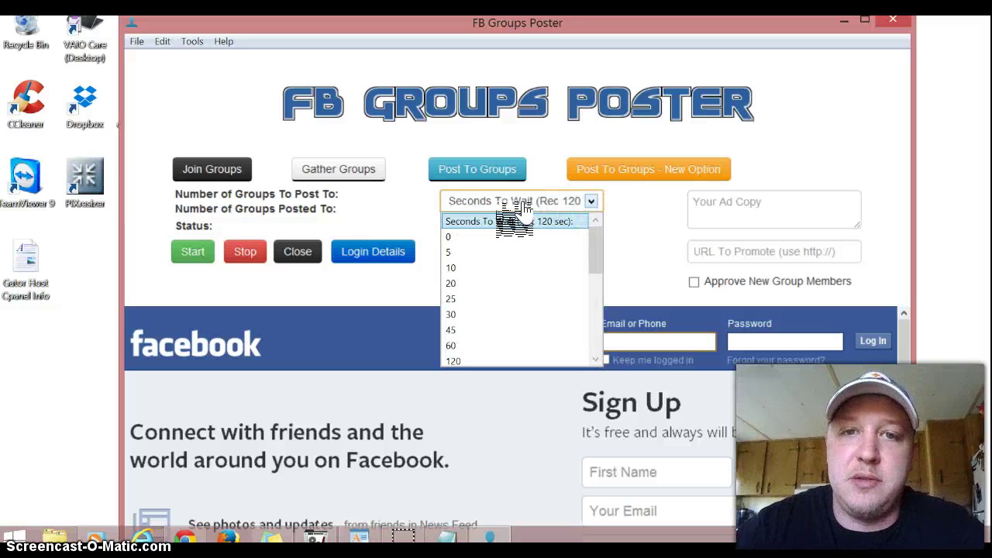
click(634, 203)
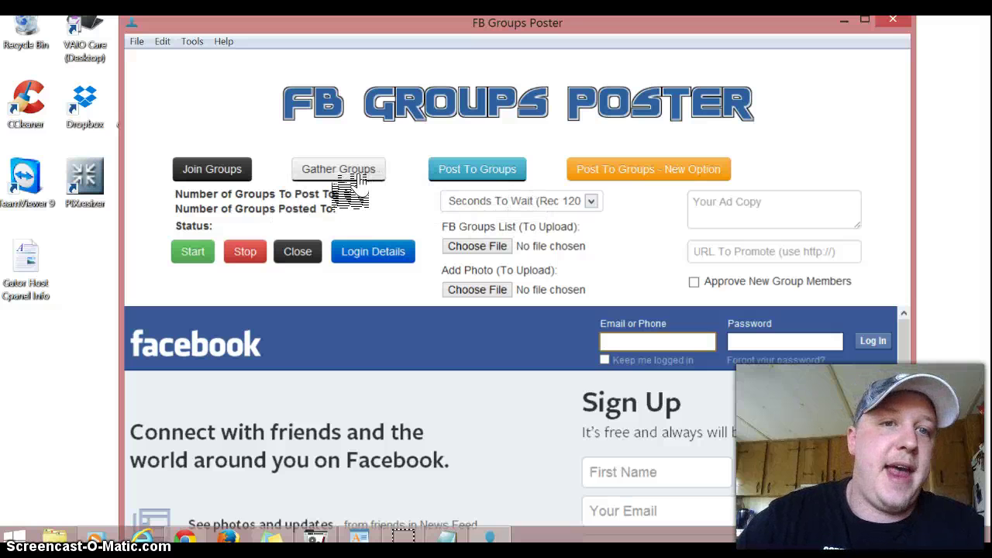
- Open the Join Groups form, then switch to the browser and look through the Facebook profile for its Groups section
click(238, 175)
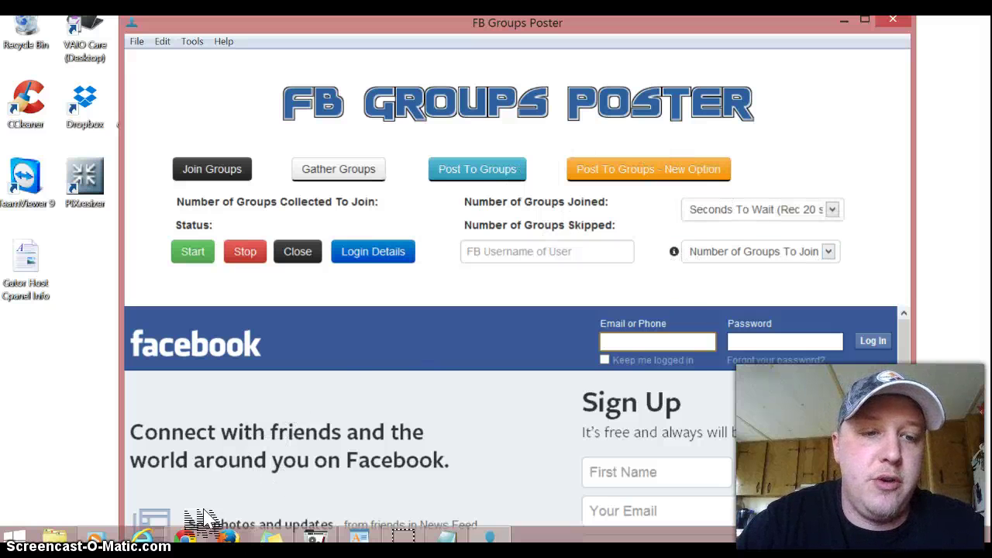
click(186, 536)
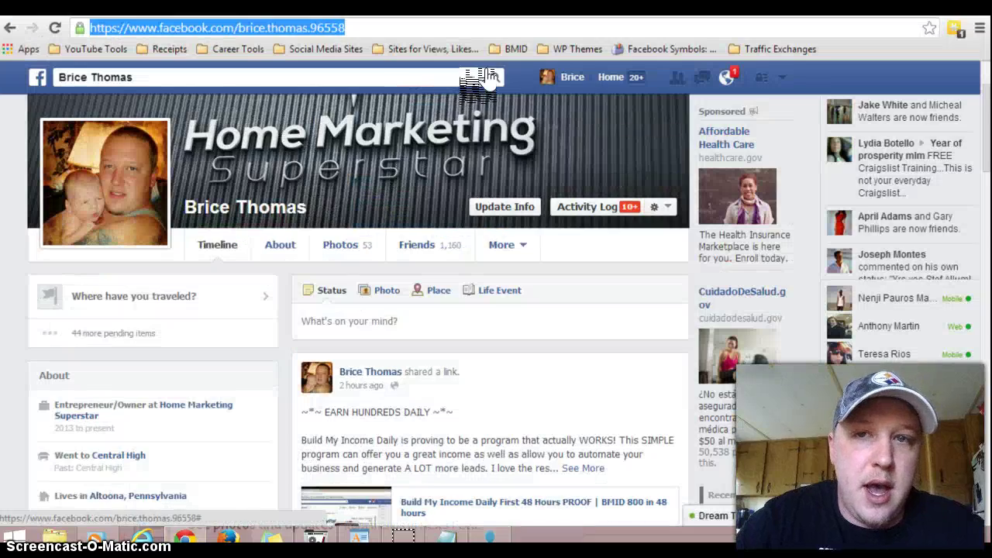
scroll(188, 194, down, 1)
scroll(159, 104, up, 2)
scroll(149, 225, down, 10)
scroll(149, 223, down, 10)
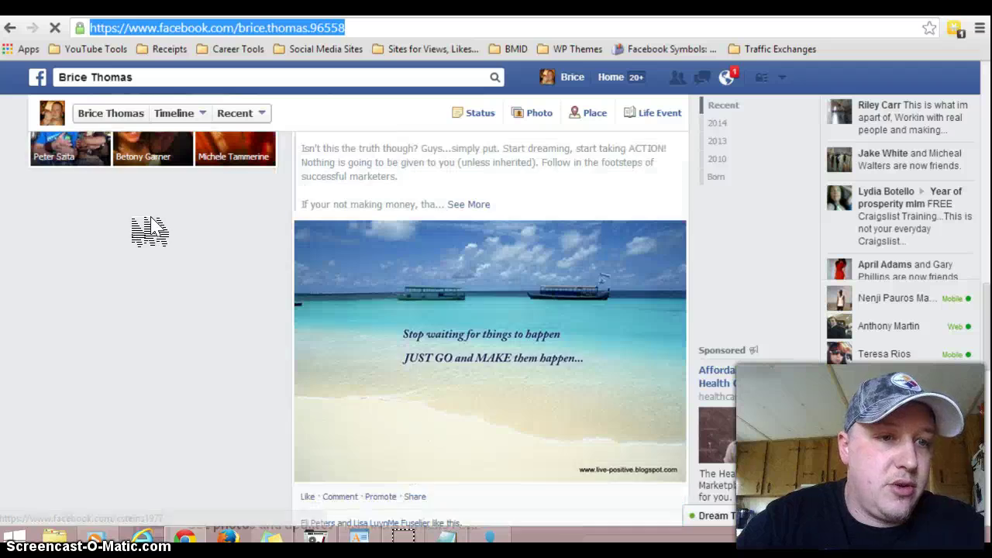
scroll(150, 222, up, 10)
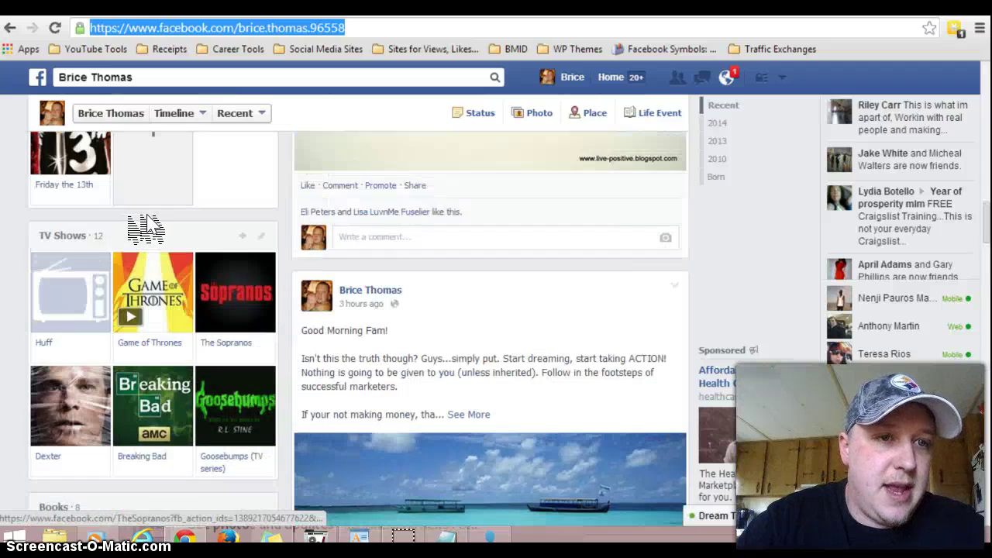
scroll(145, 223, down, 2)
scroll(144, 222, down, 10)
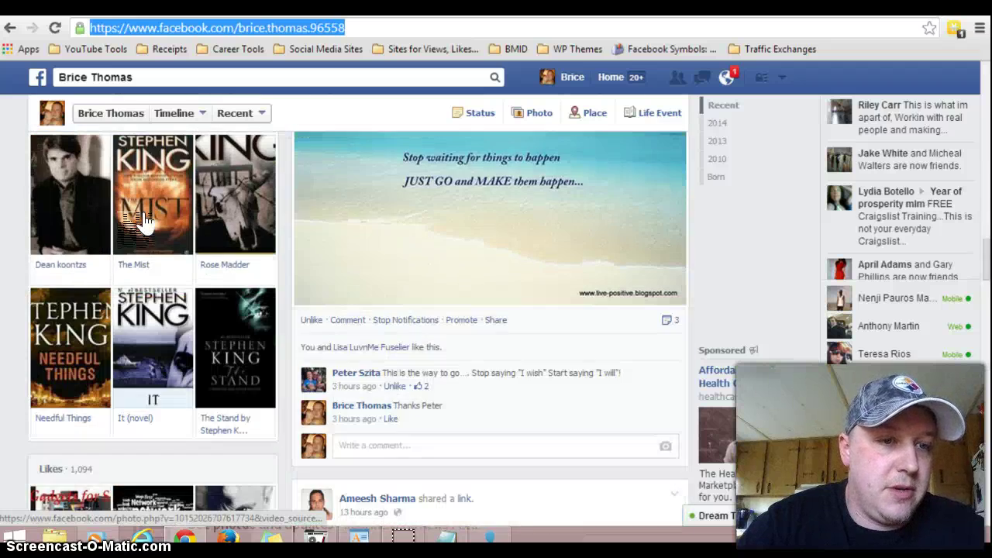
scroll(139, 225, up, 2)
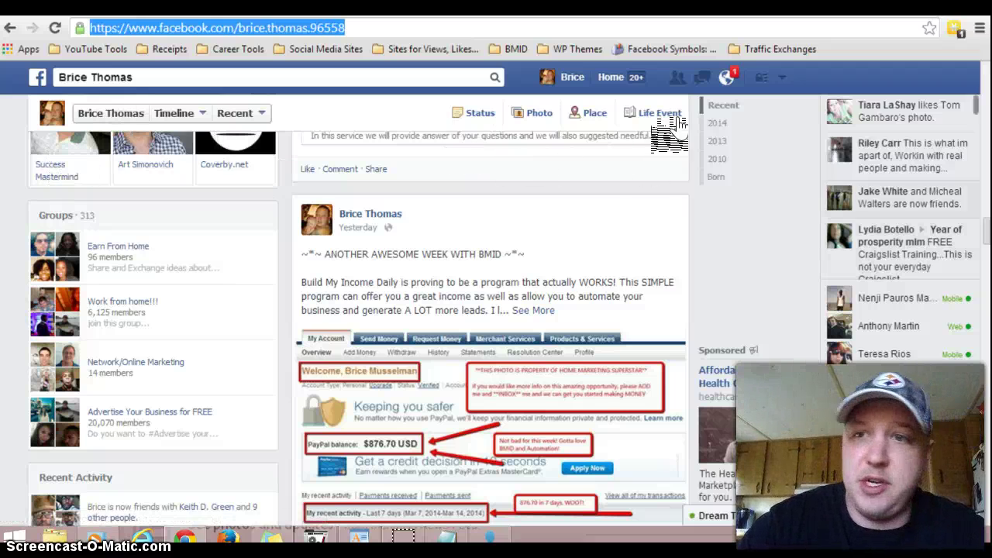
- Select the username part of the profile address for the FB Username field, then check the number of groups to join in FB Groups Poster
click(674, 163)
scroll(674, 163, up, 6)
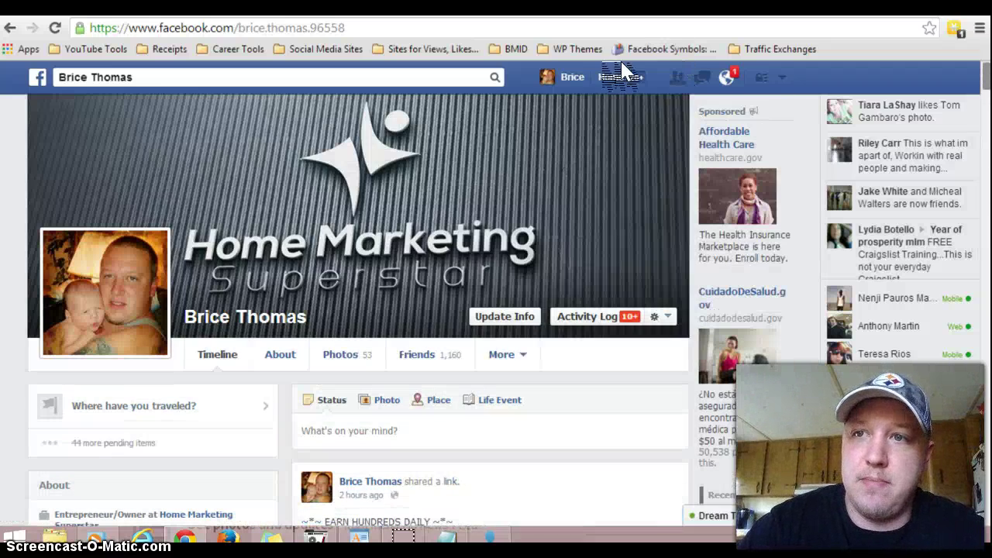
click(203, 97)
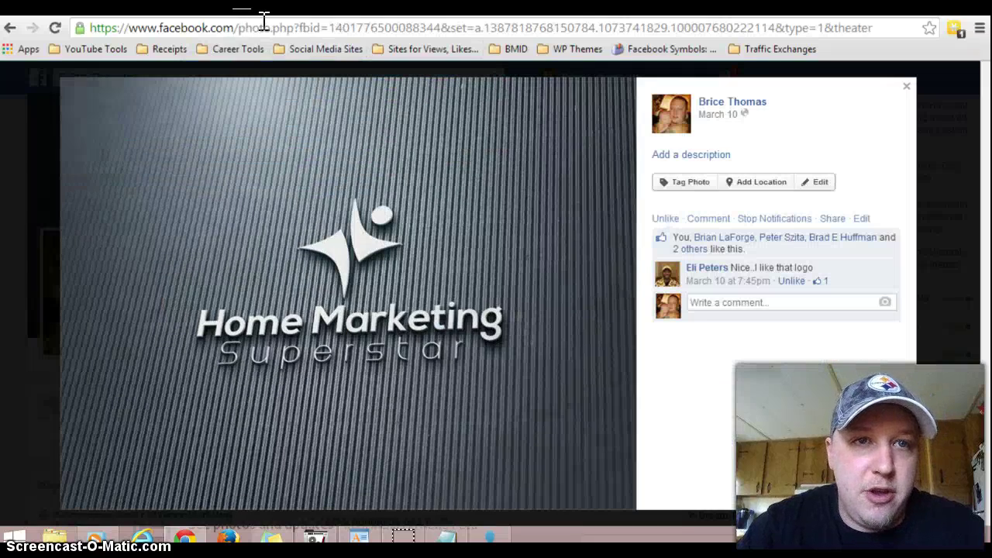
click(593, 62)
drag(317, 28, 172, 27)
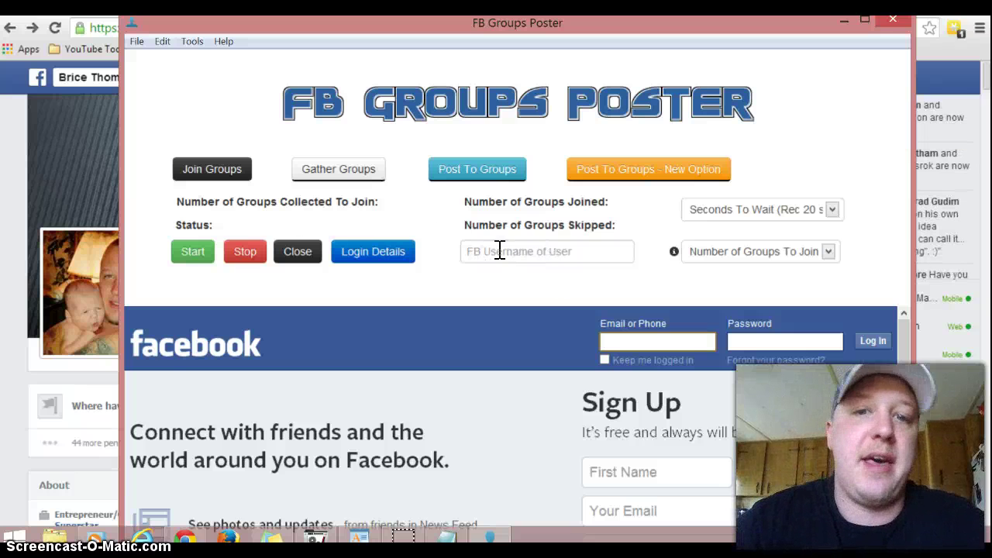
click(757, 254)
- On the Gather Groups form, try My groups in the FBGAssistant folder as the groups list save file, then decline replacement and cancel
click(352, 174)
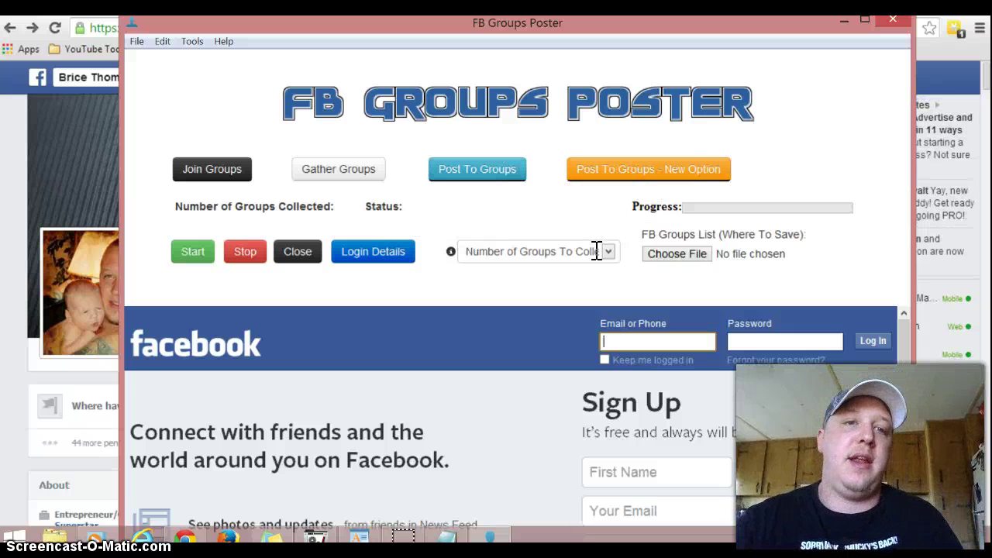
click(671, 254)
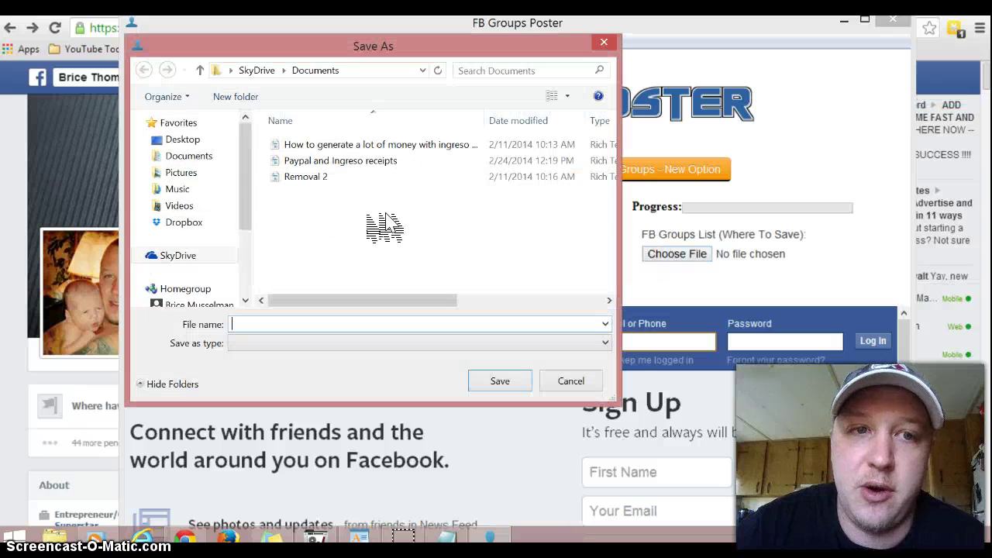
click(183, 140)
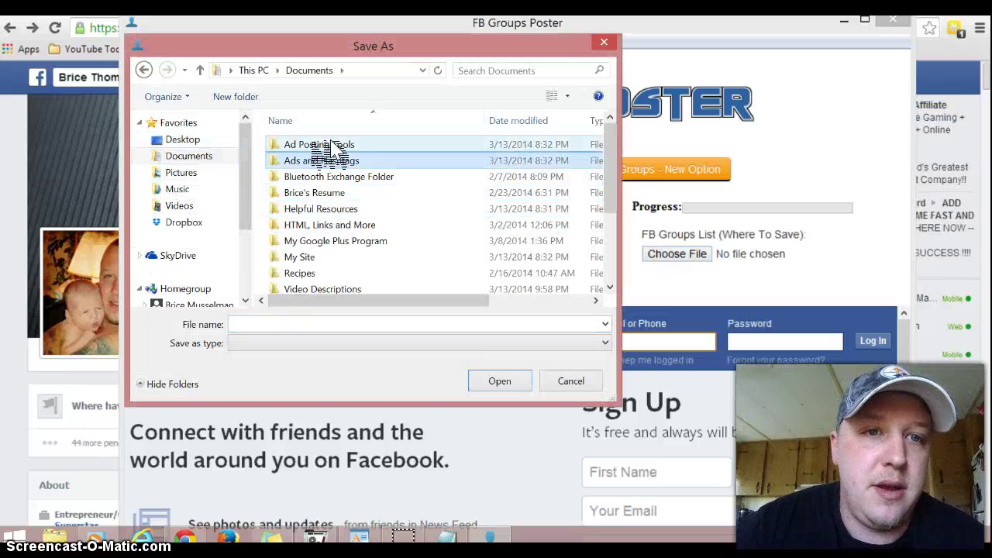
double_click(330, 144)
double_click(333, 177)
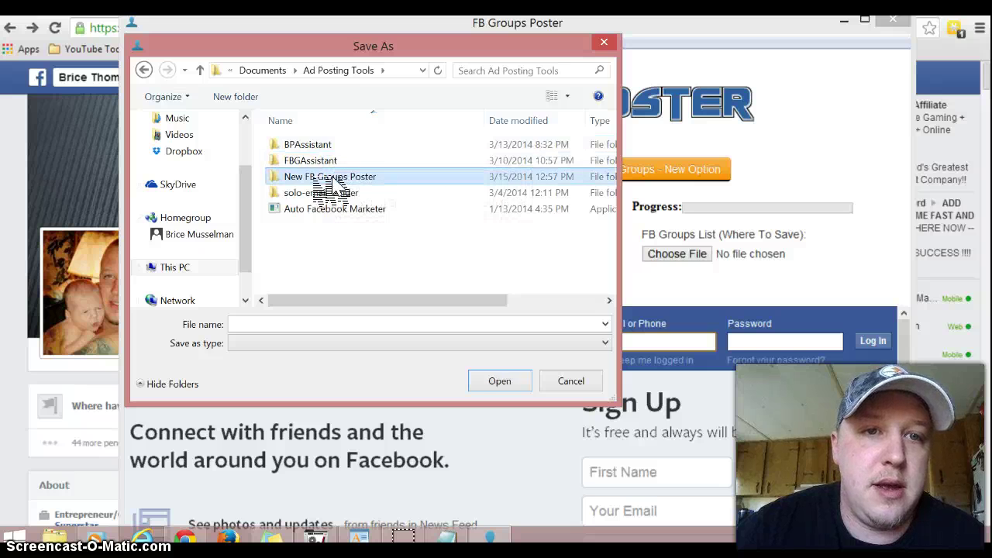
click(142, 70)
double_click(356, 163)
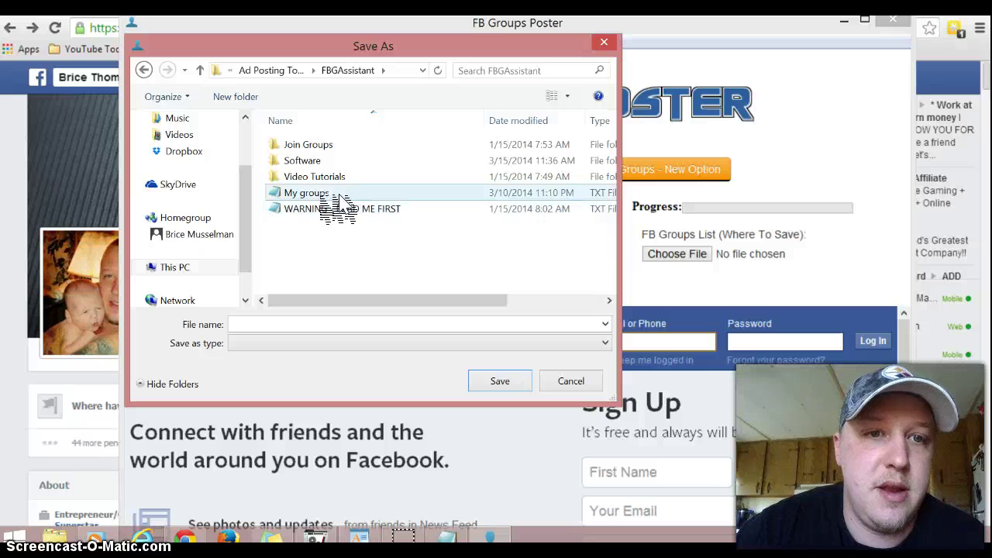
double_click(299, 193)
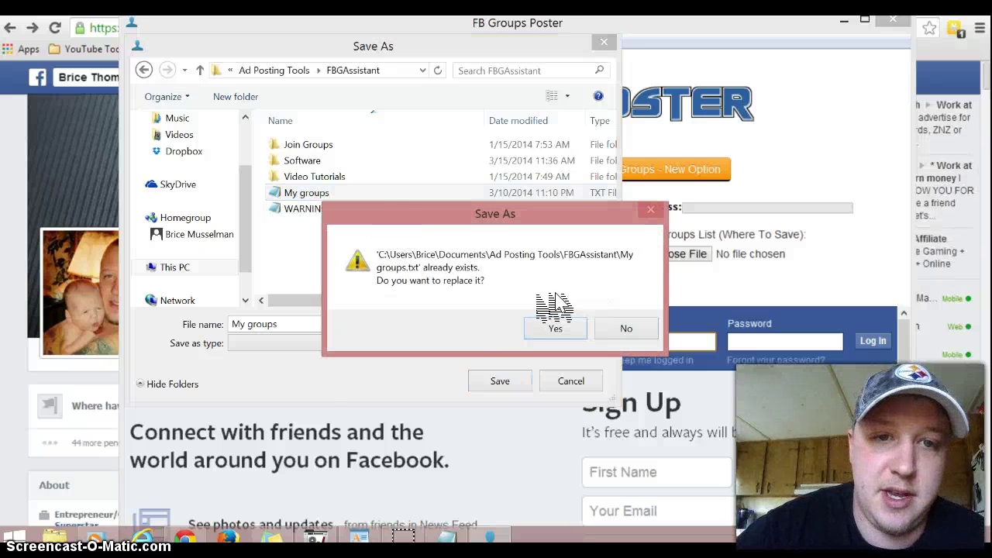
click(625, 329)
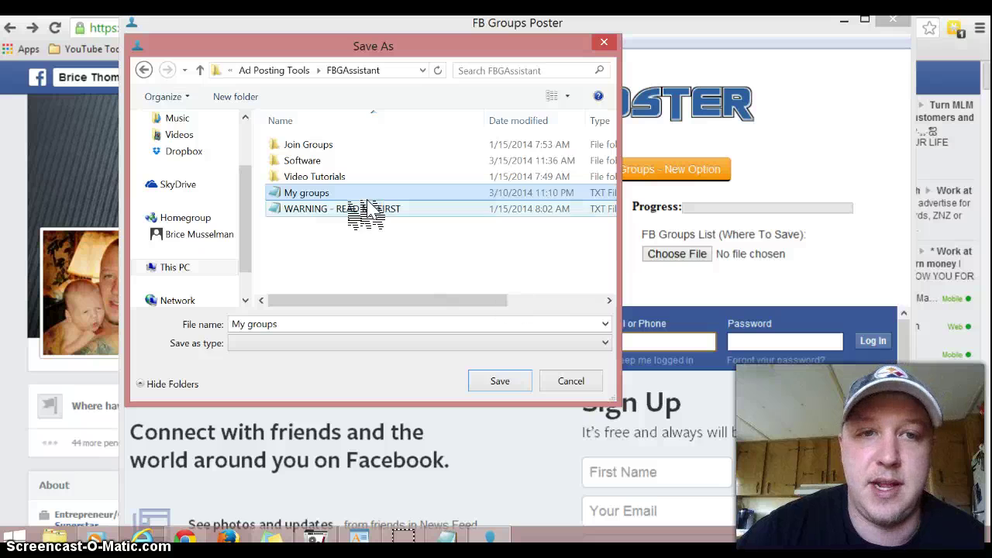
click(564, 381)
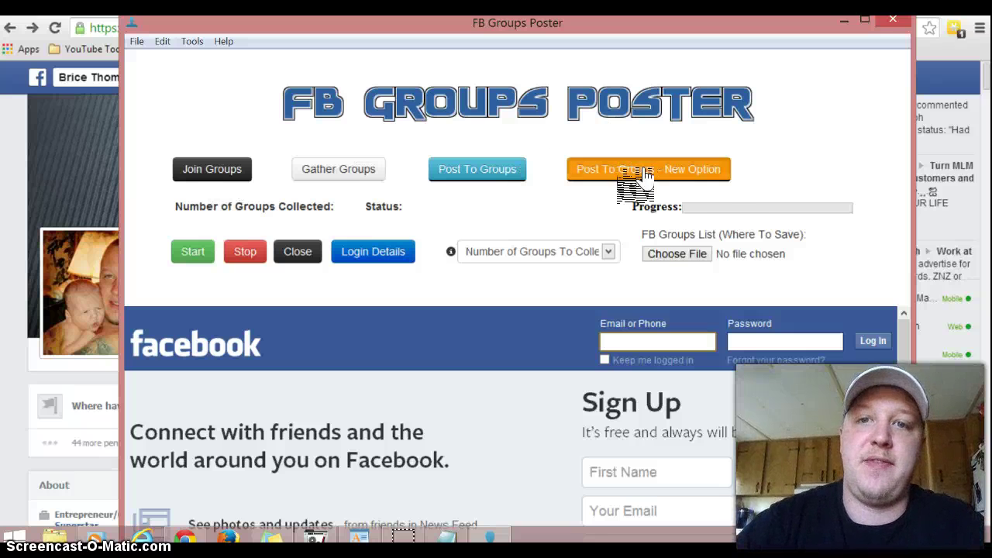
- On the Post To Groups - New Option form, load My groups.txt from Documents > Ad Posting Tools > FBGAssistant as the FB groups list
click(606, 168)
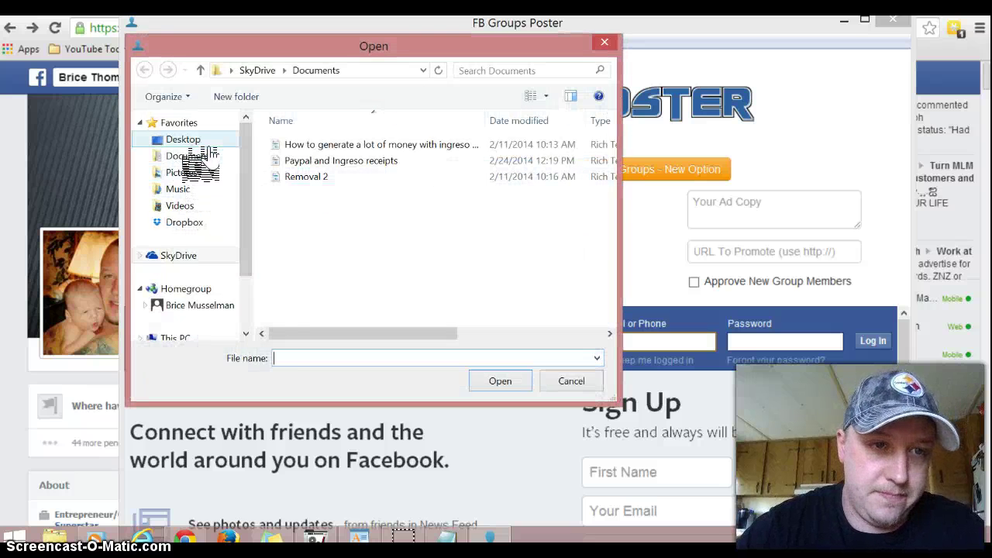
click(192, 157)
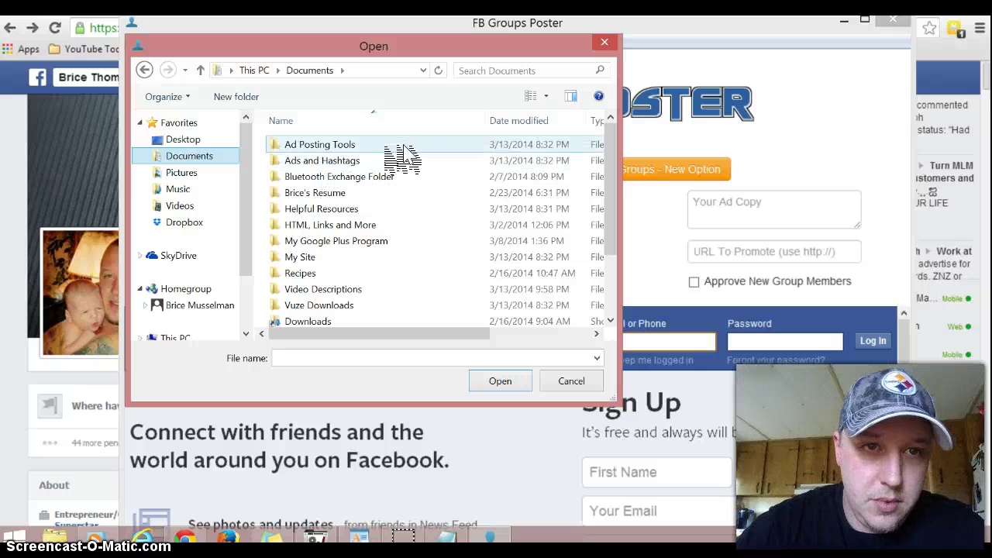
double_click(371, 146)
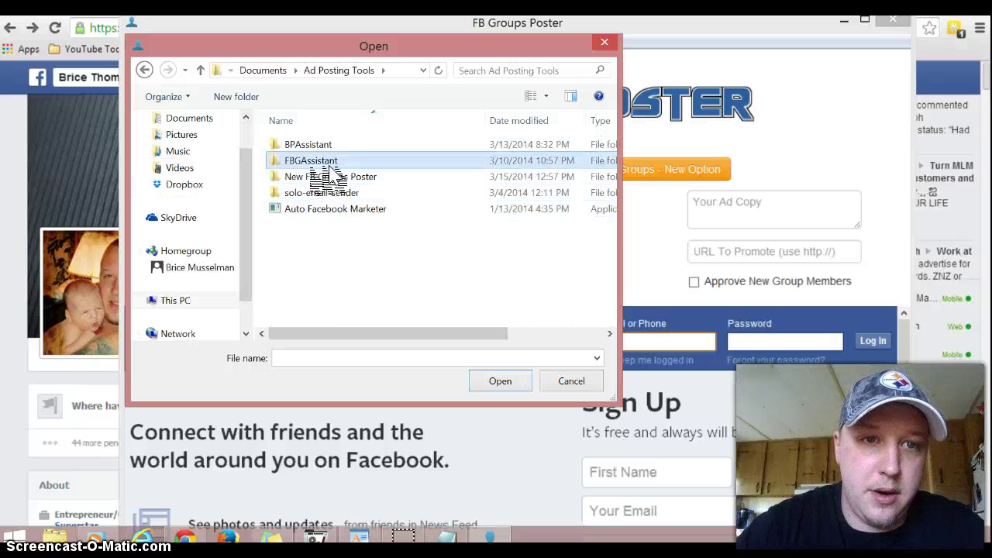
double_click(329, 161)
click(325, 193)
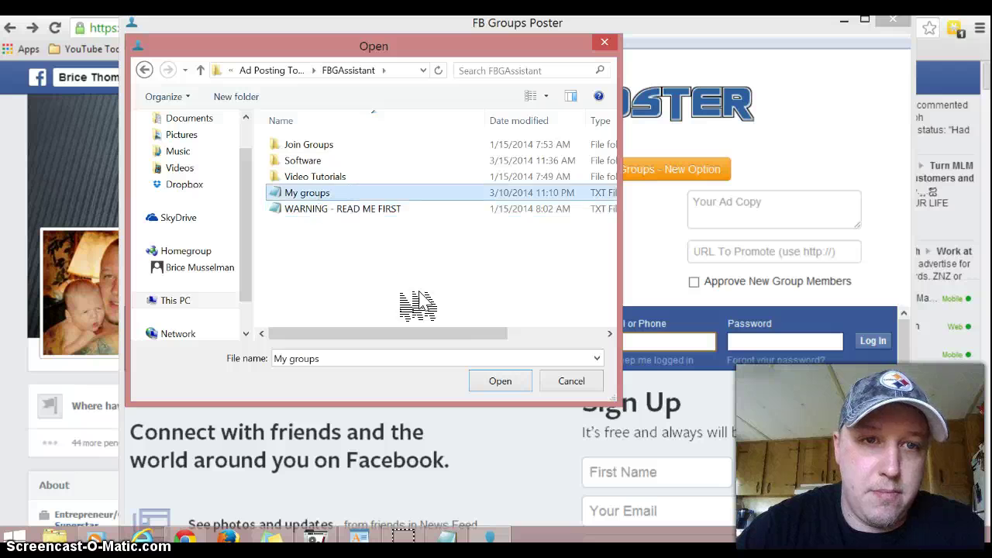
click(500, 382)
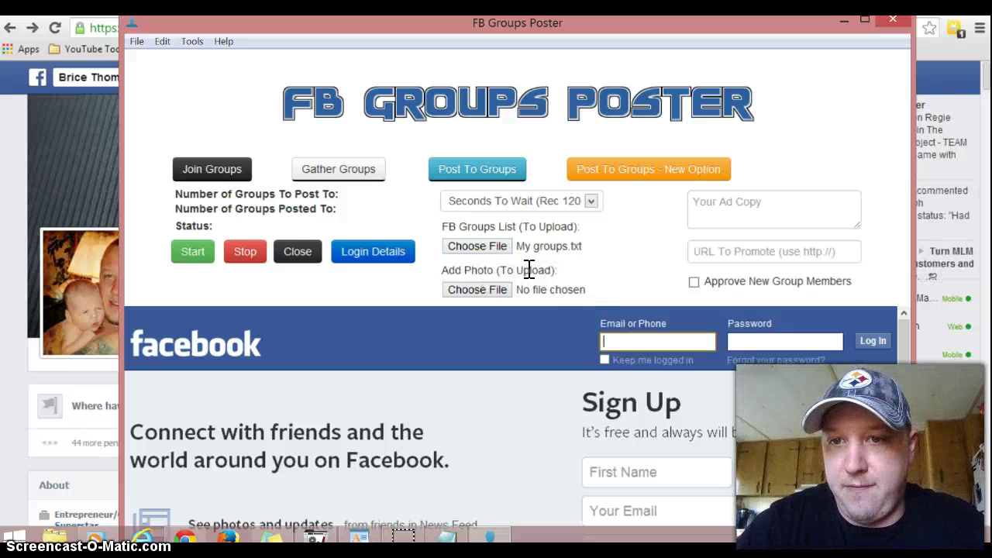
- Add awravwrr.png from the 0 Spin pics folder in Pictures as the photo to upload
click(483, 289)
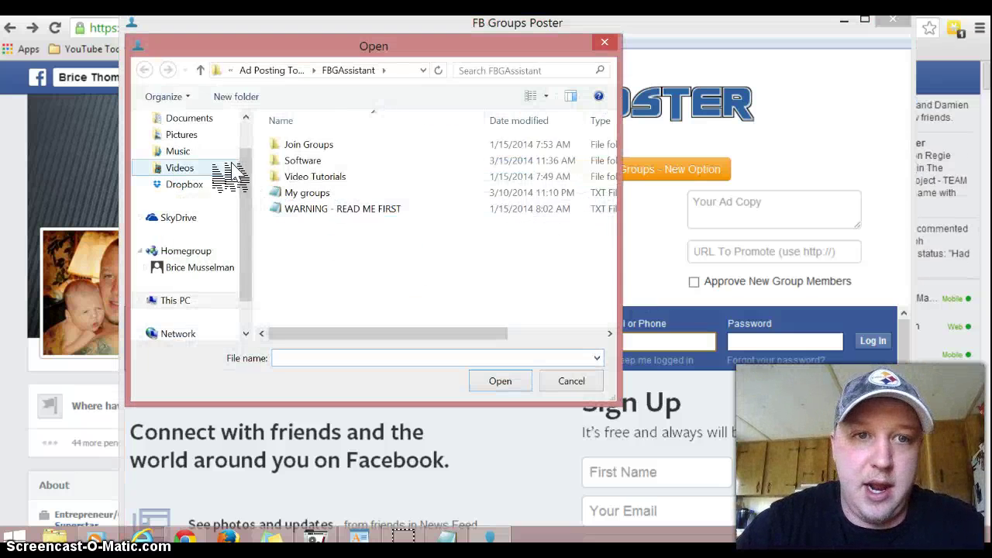
click(183, 136)
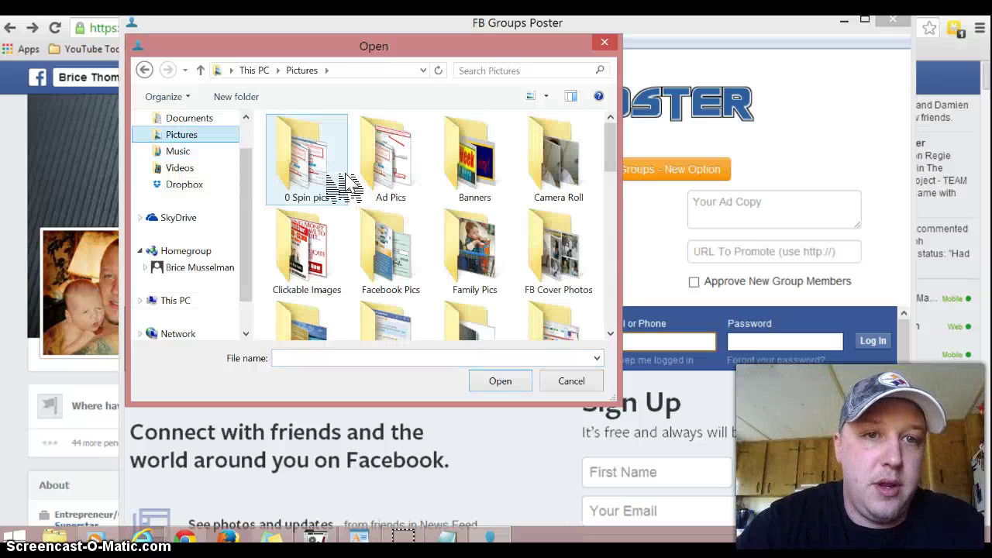
double_click(338, 175)
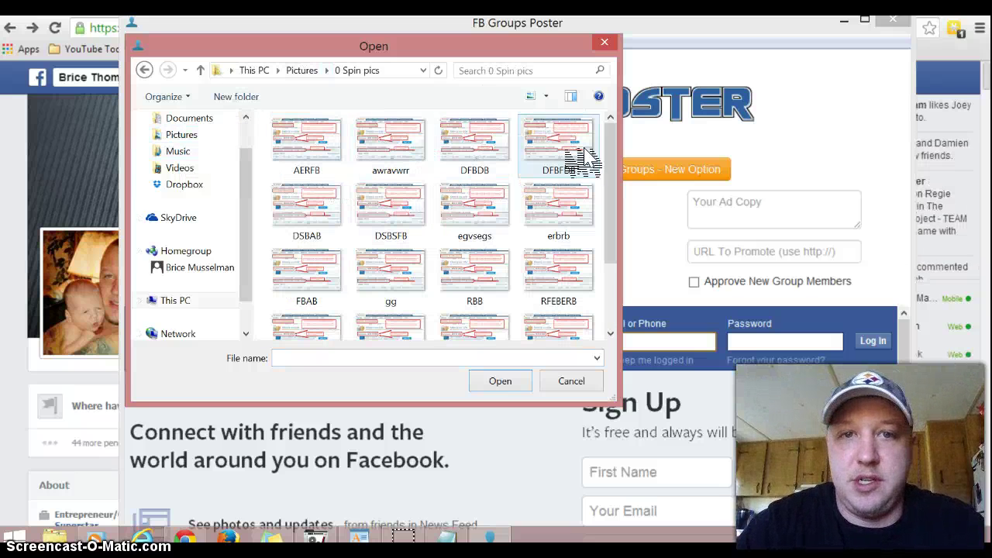
click(406, 155)
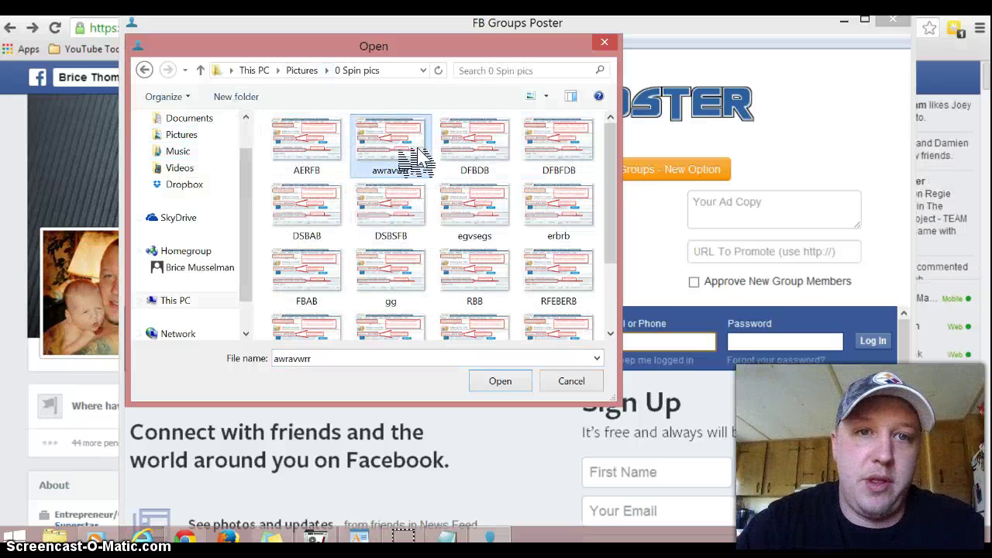
click(500, 381)
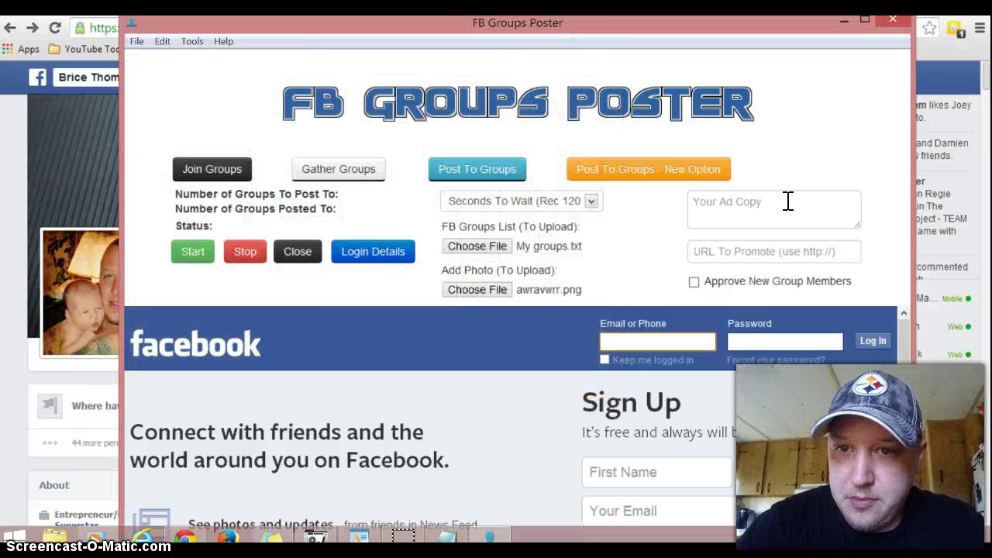
- From the ad copy field, switch to the BMID Go getters Spin Ad in Notepad and examine the syntax of {ATTENTION|CALLING ALL}
click(738, 203)
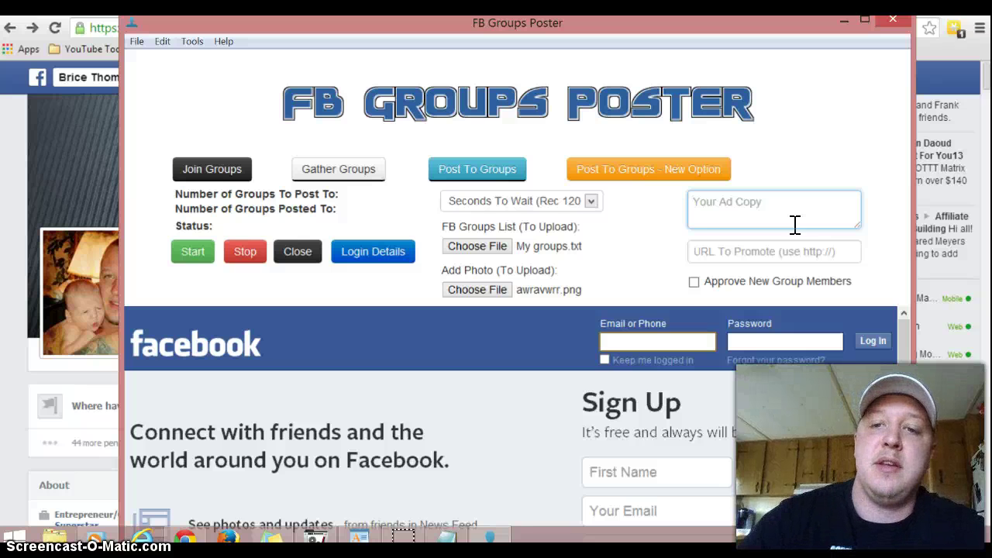
click(487, 496)
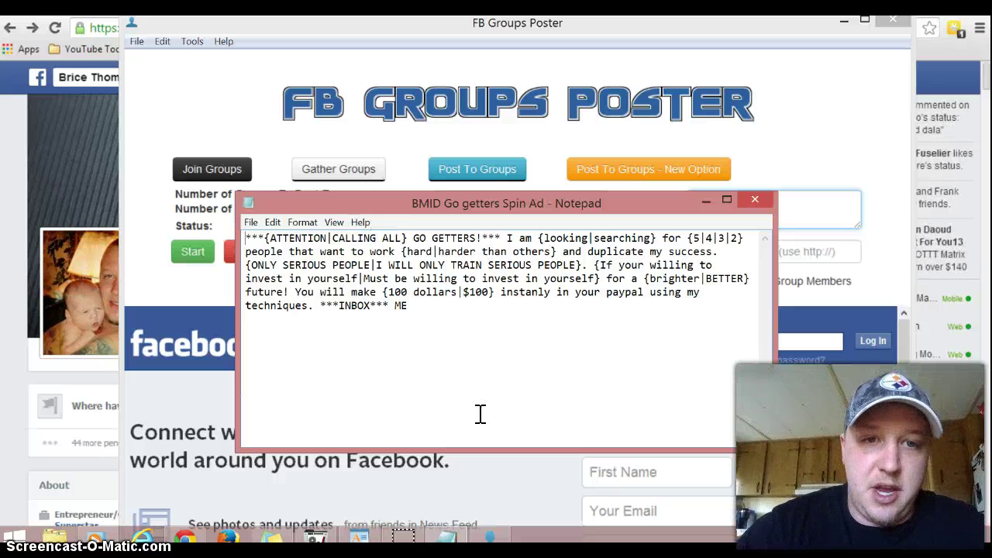
key(Right)
key(Right)
key(Right)
key(shift+Right)
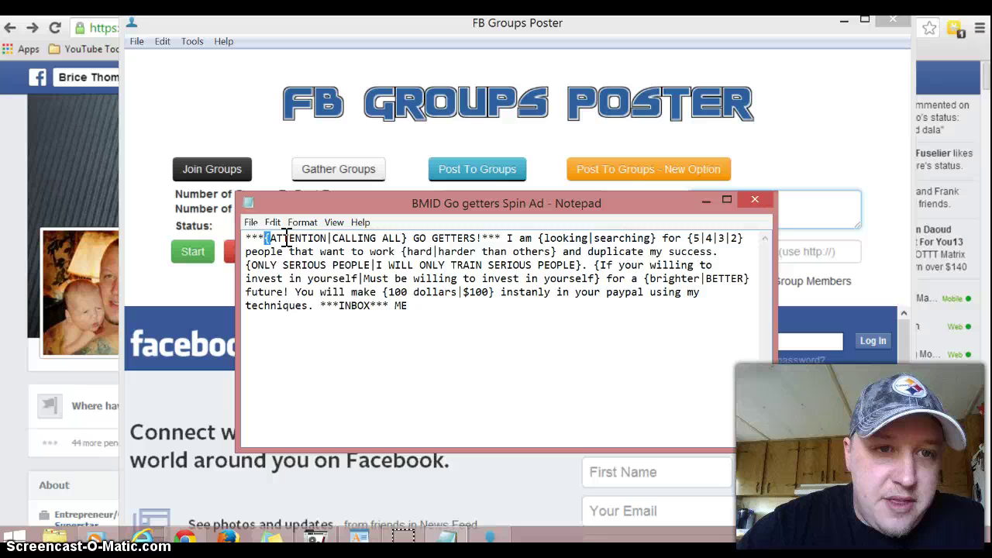
click(409, 239)
key(Left)
key(Left)
key(Left)
key(Left)
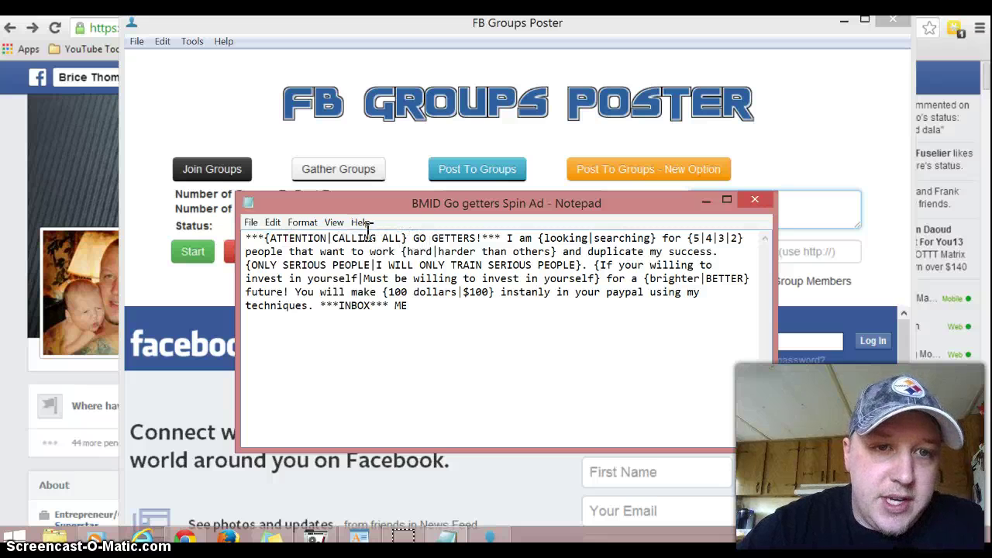
- Highlight the number and serious-people spin alternatives in the ad, then recheck the braces around {ATTENTION|CALLING ALL}
drag(540, 238, 731, 239)
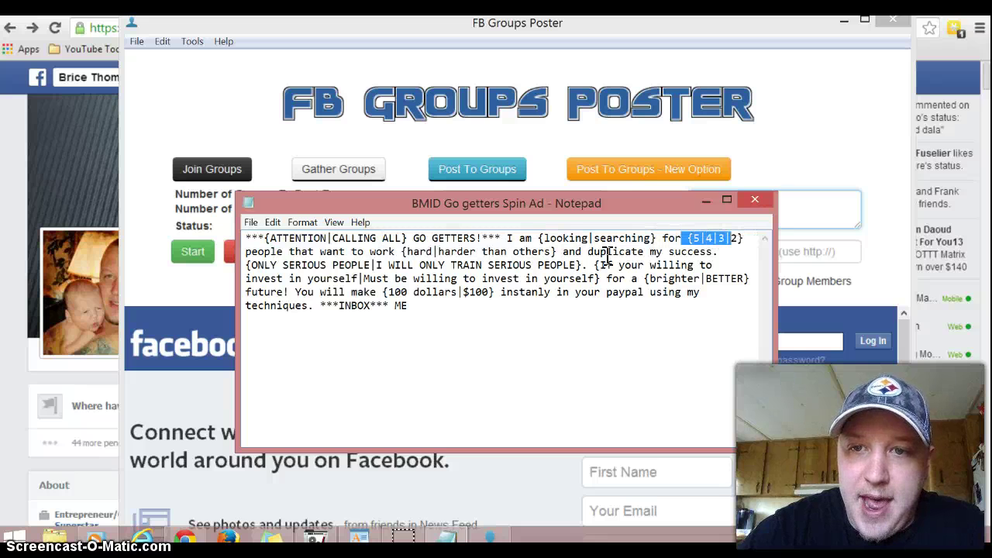
drag(250, 265, 583, 266)
drag(682, 266, 675, 266)
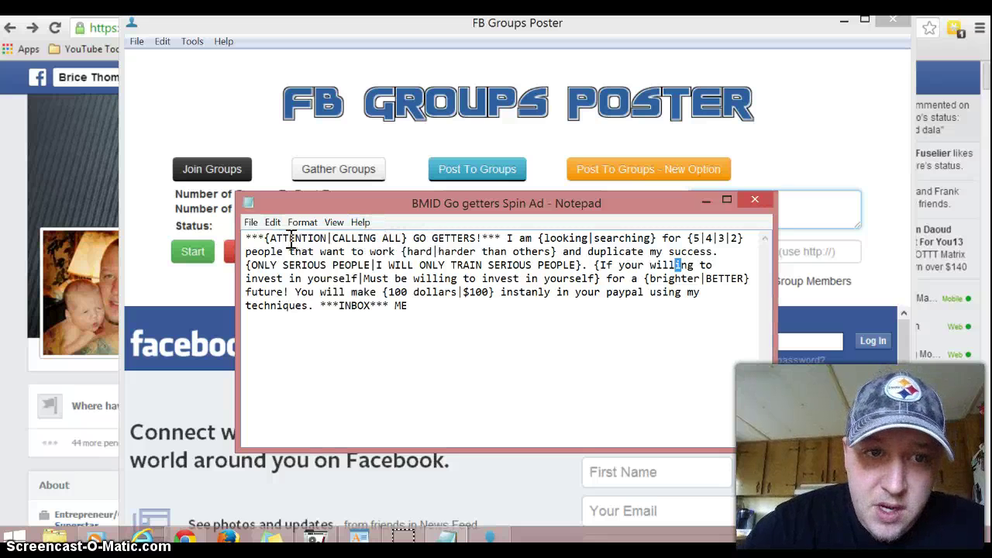
drag(265, 238, 292, 242)
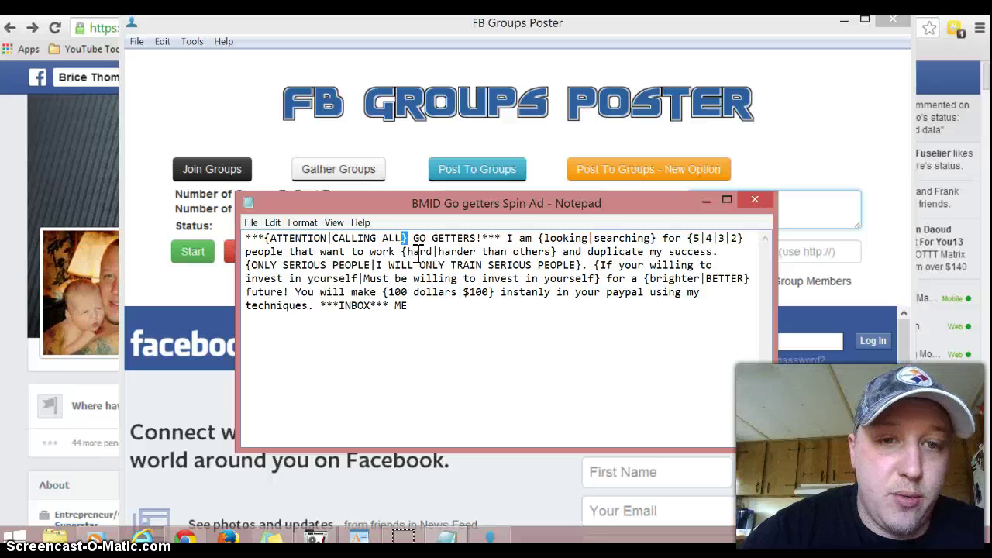
key(Right)
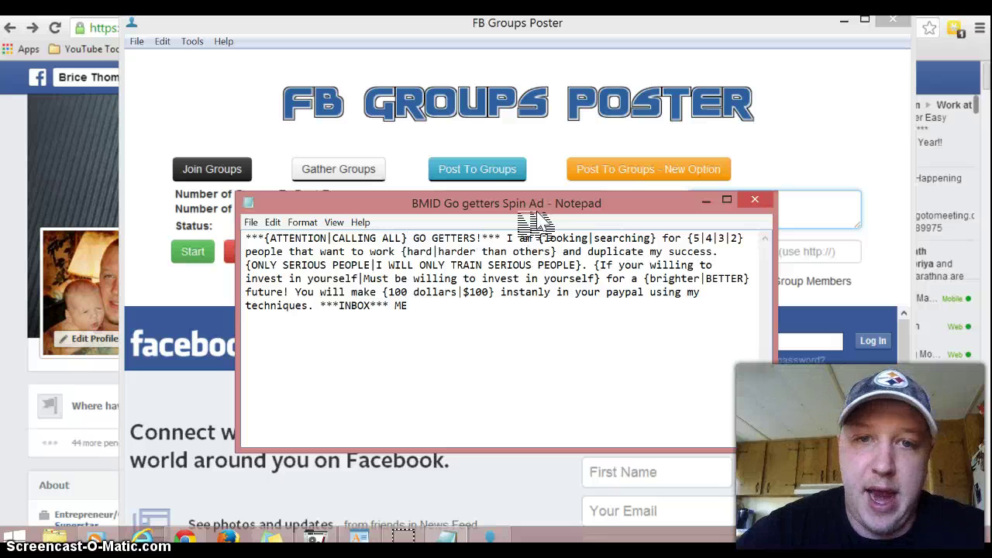
- Copy the entire BMID Go getters Spin Ad from Notepad, close it, and paste the text as the ad copy in FB Groups Poster
drag(452, 313, 245, 240)
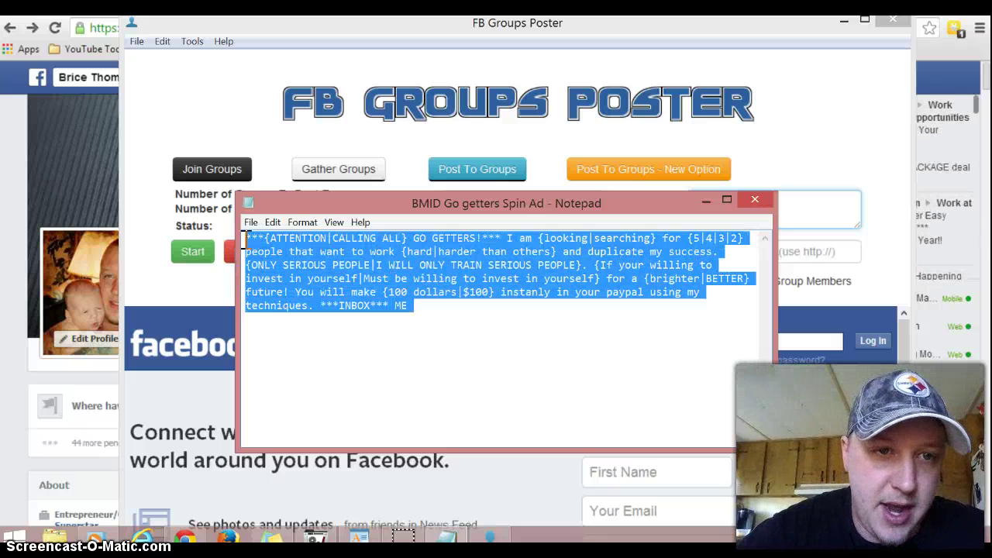
right_click(449, 237)
click(310, 283)
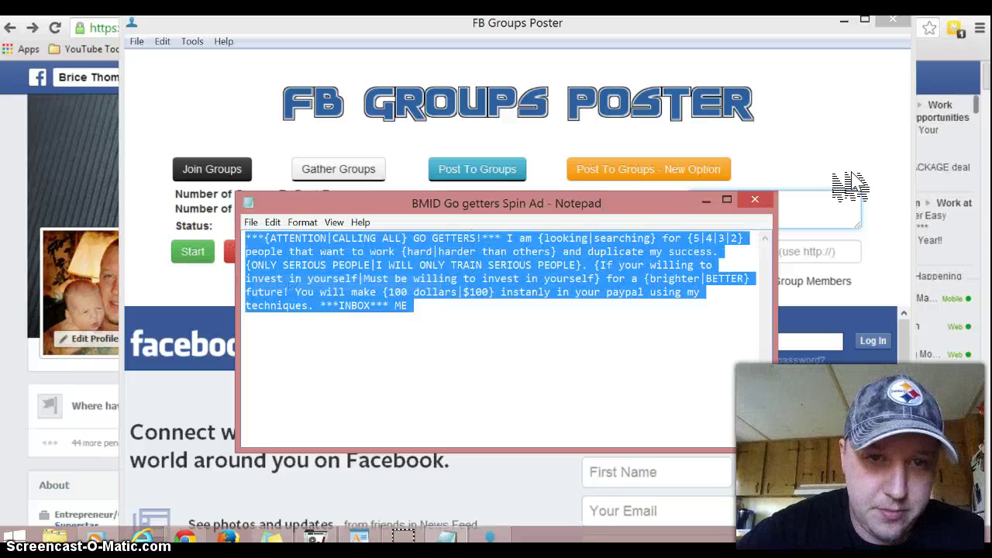
click(758, 203)
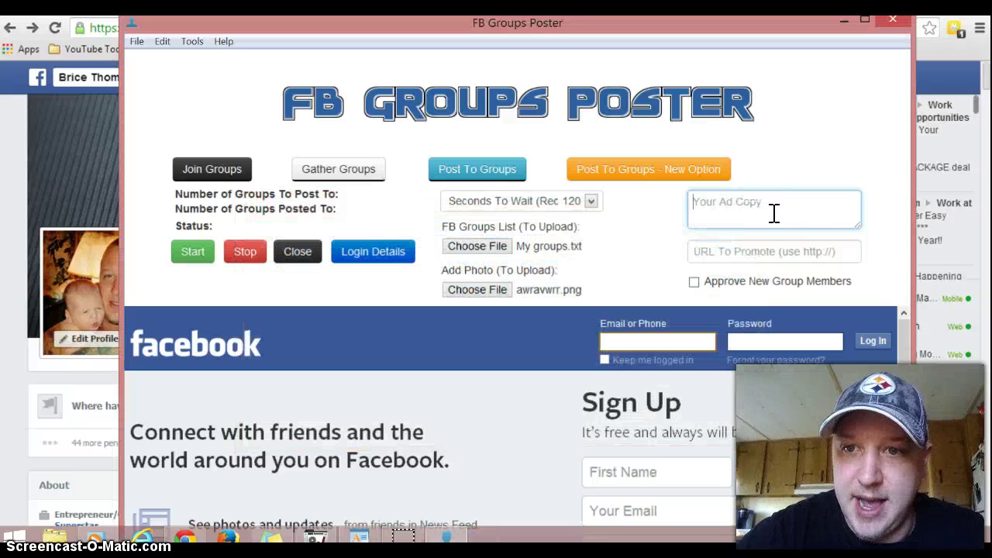
key(ctrl+v)
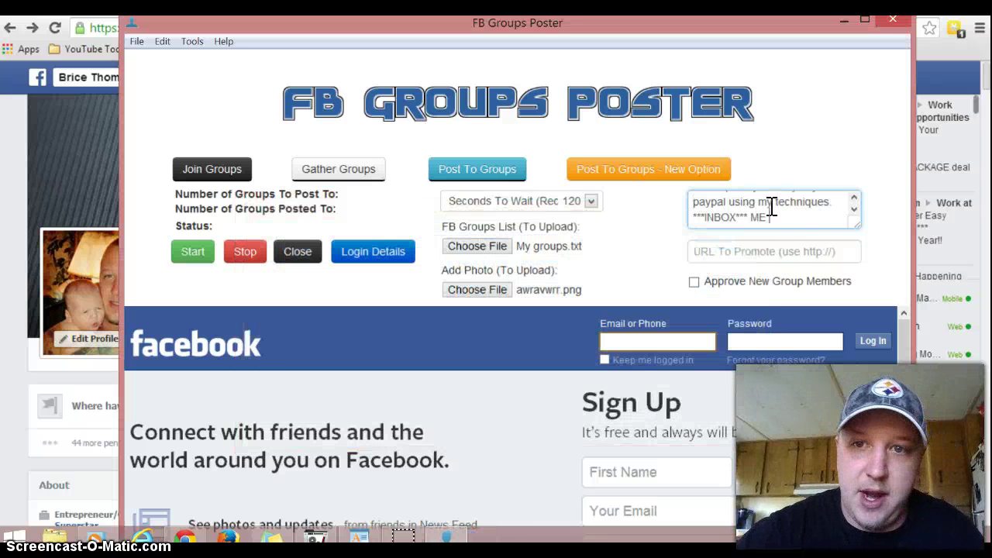
drag(876, 232, 888, 315)
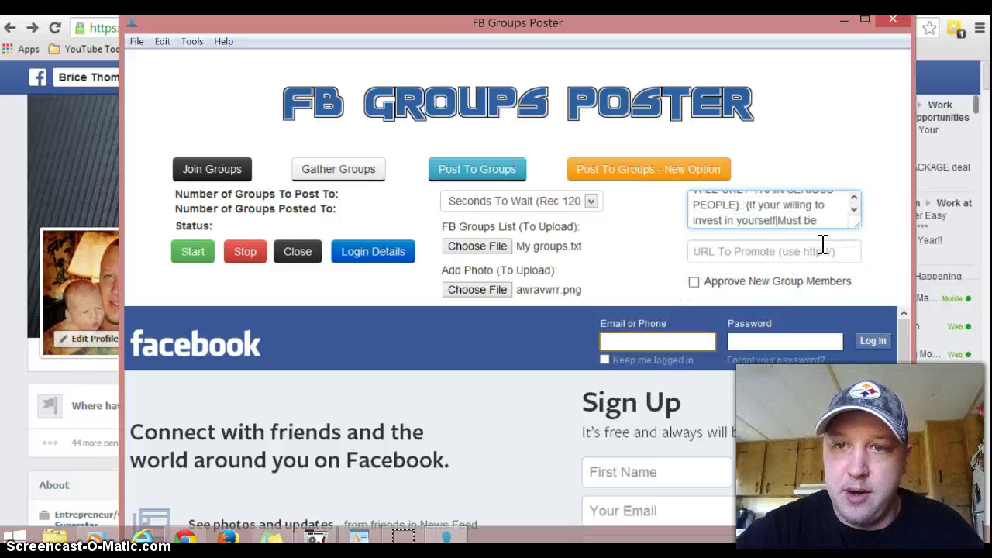
- Check the URL to promote field and review the configured CAPTCHA service accounts, leaving both unedited
click(769, 253)
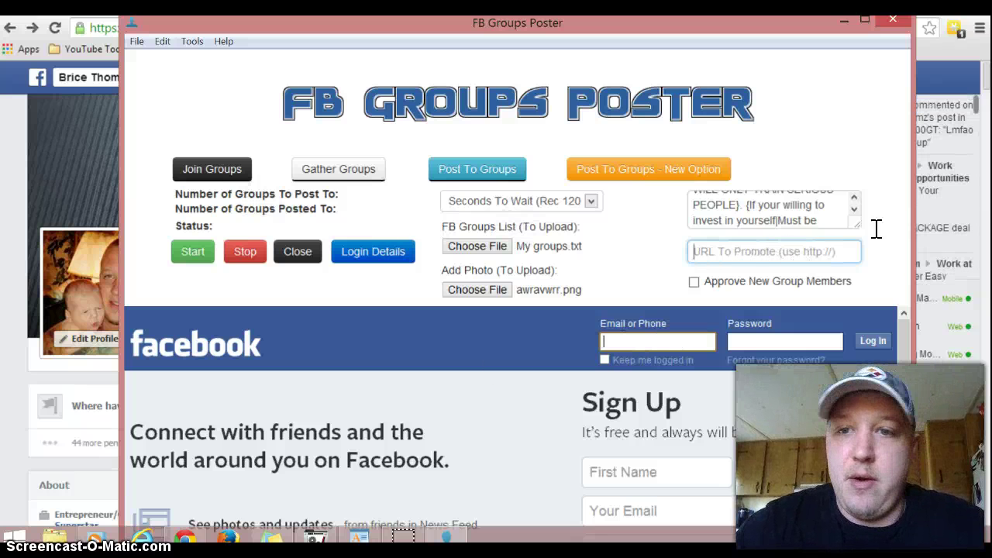
click(817, 250)
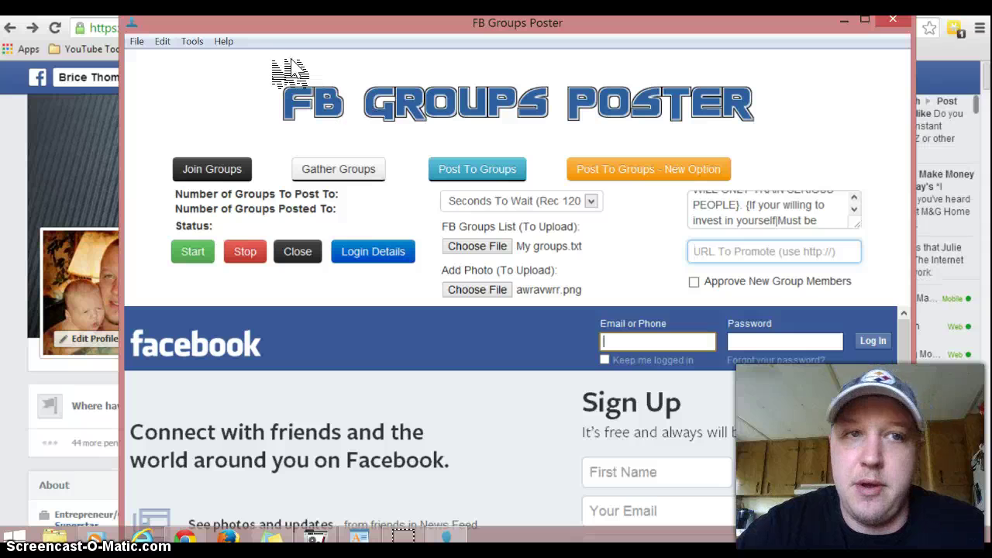
click(194, 43)
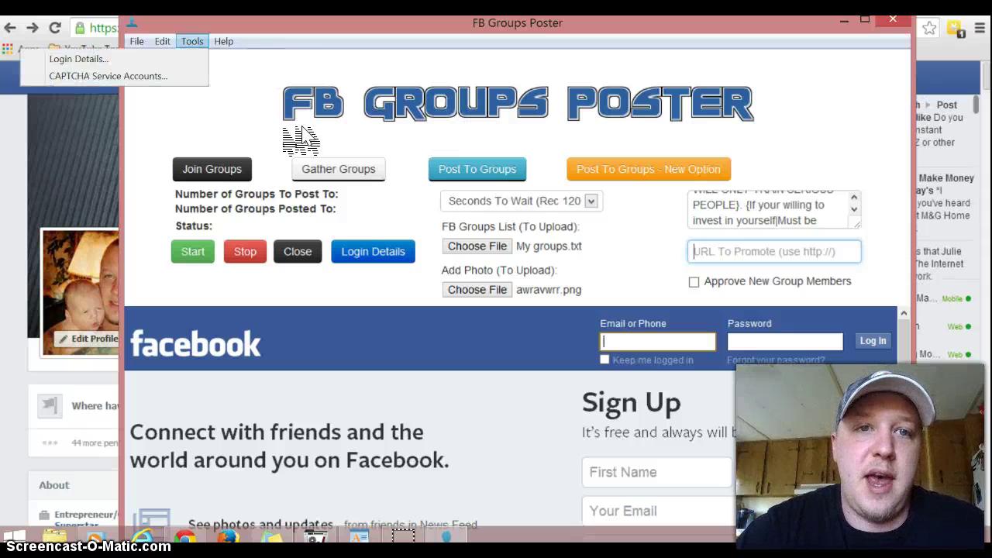
click(155, 78)
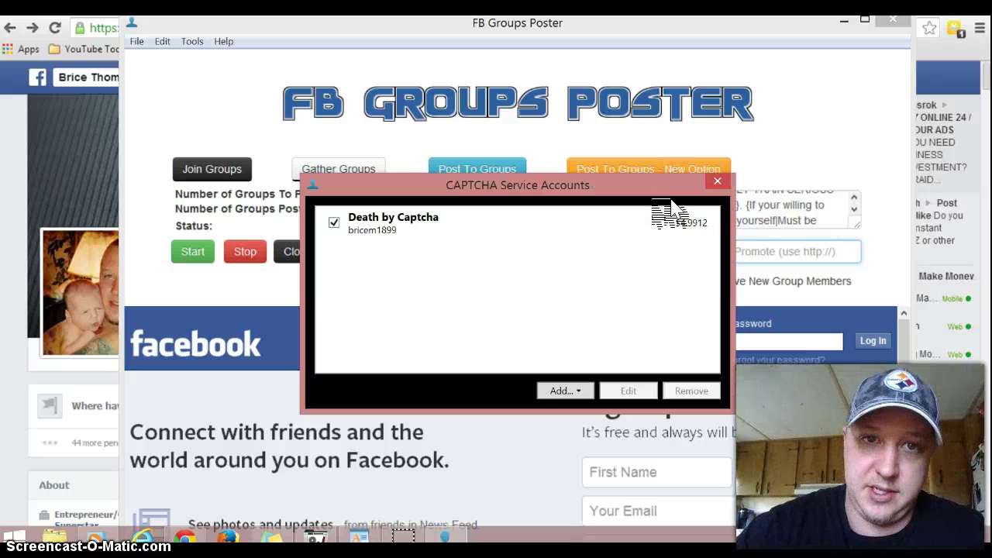
click(718, 181)
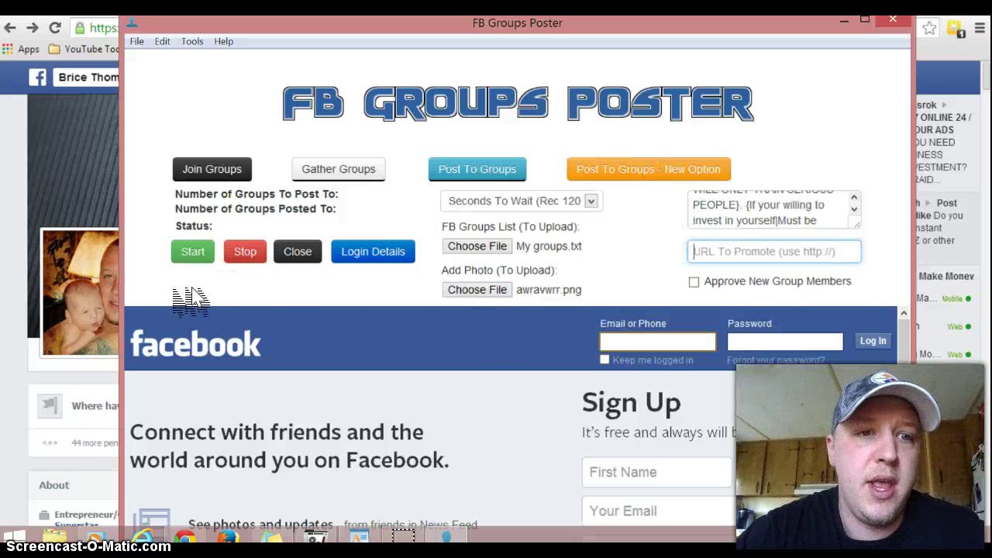
- Start posting the ad to the listed groups in a maximized window and cancel the browsing history deletion
click(208, 251)
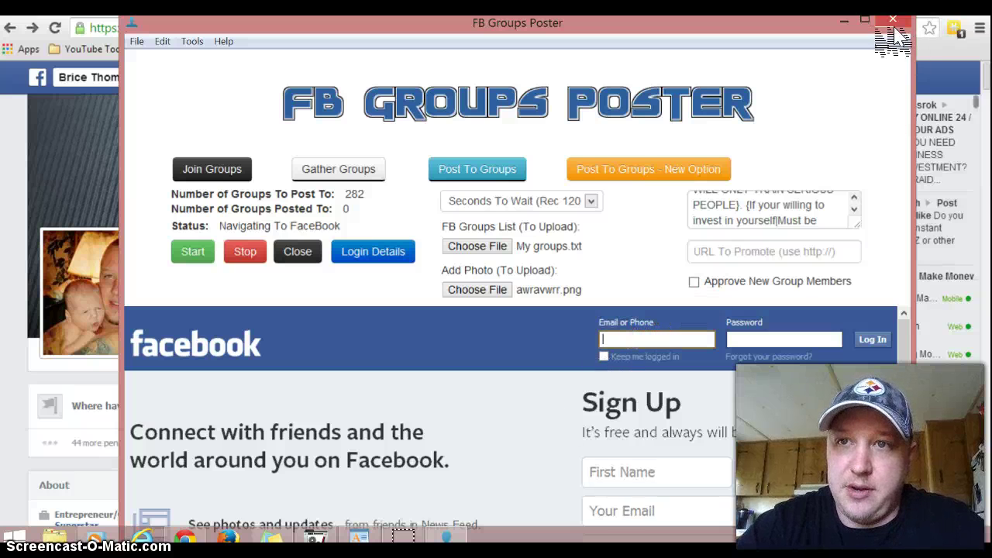
click(865, 19)
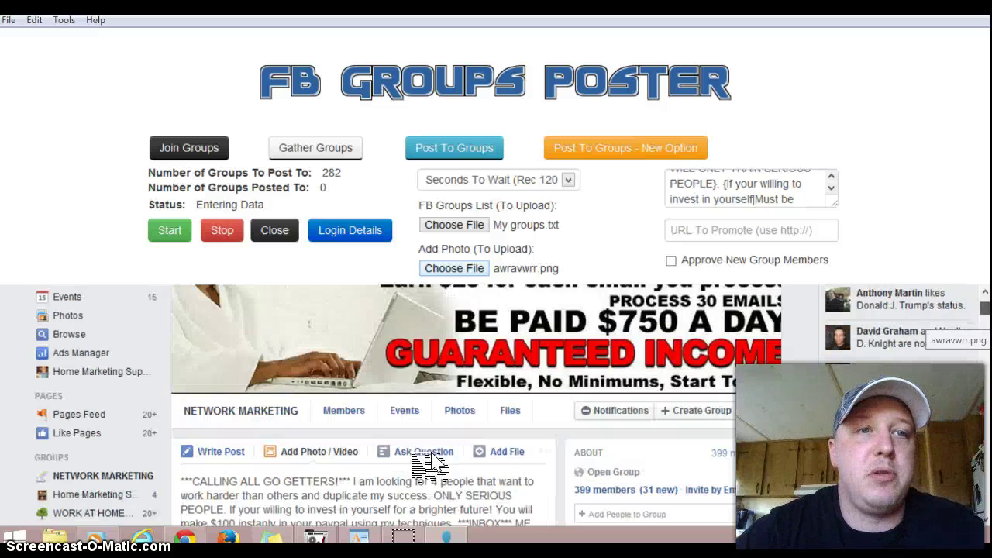
scroll(431, 463, up, 2)
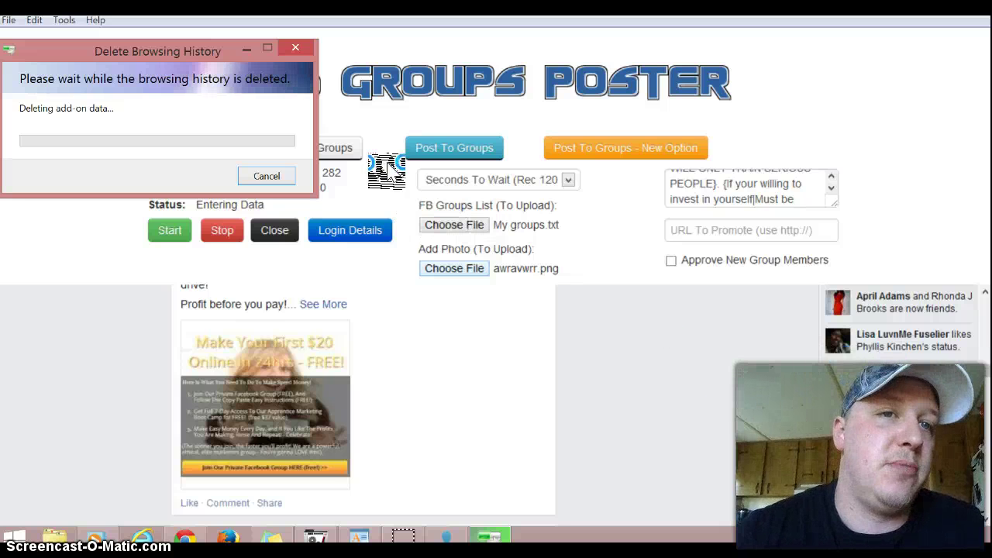
click(297, 48)
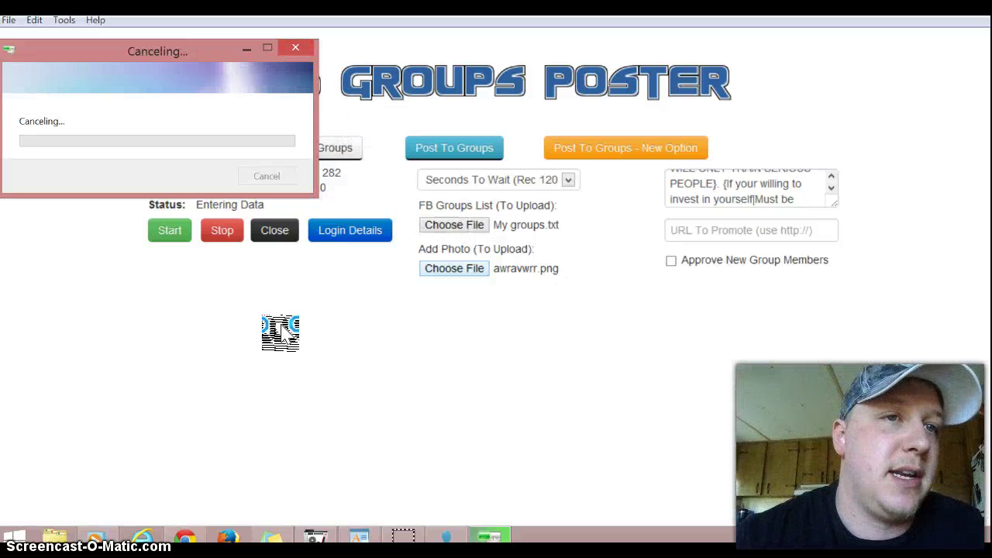